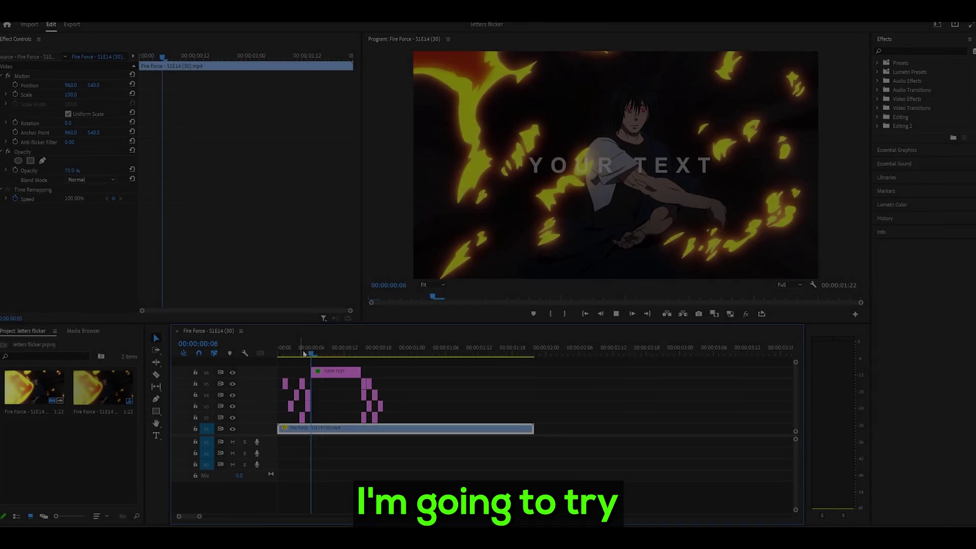
Step: Duplicate the Fire Force clip further along track V1 and add a "YOUR TEXT" title at the start of the copy
left_click_drag(331, 427, 629, 432, "alt")
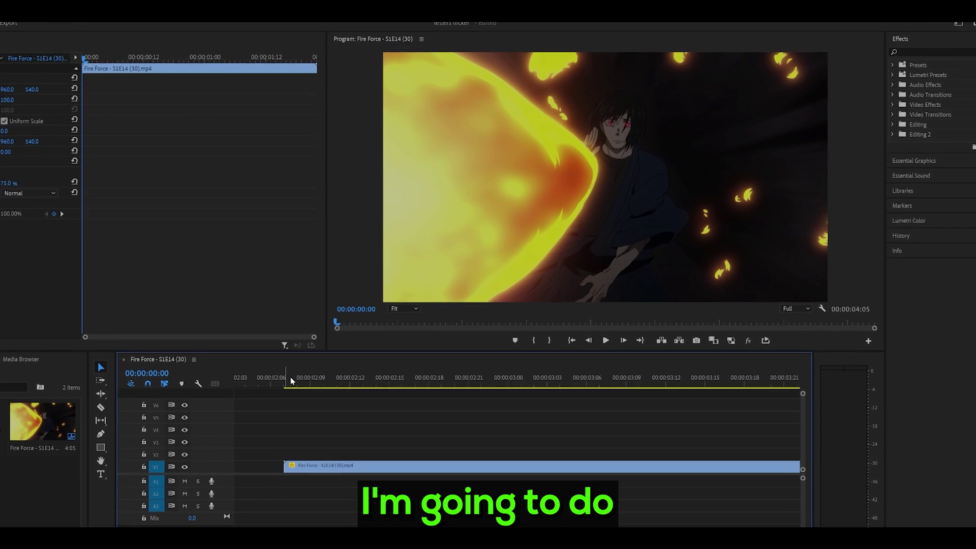
key("t")
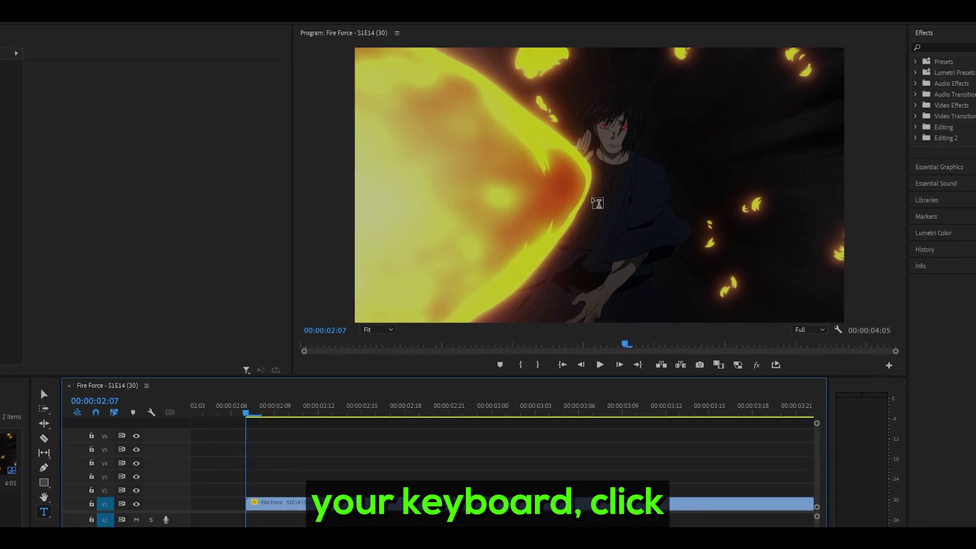
left_click(601, 172)
type("YIY")
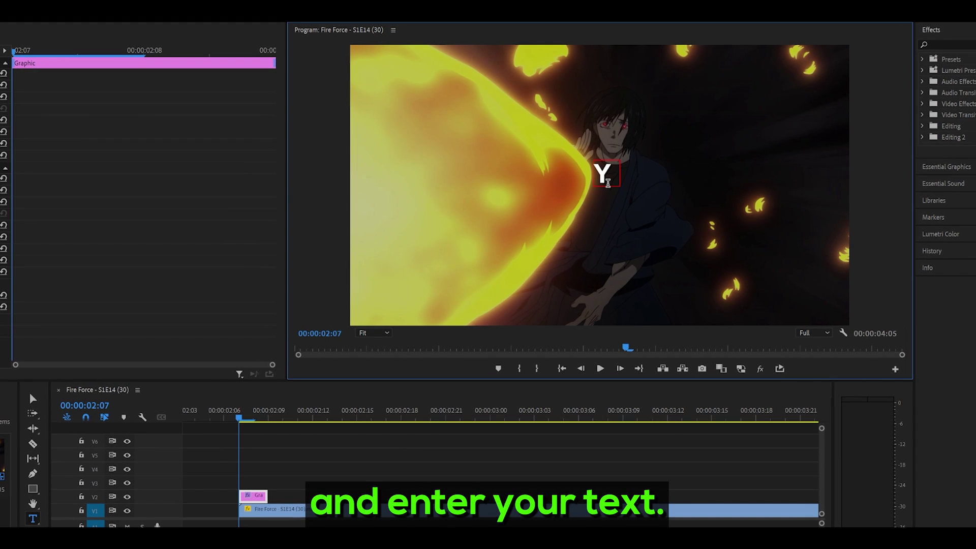
key("BackSpace")
key("BackSpace")
type("OUR TE")
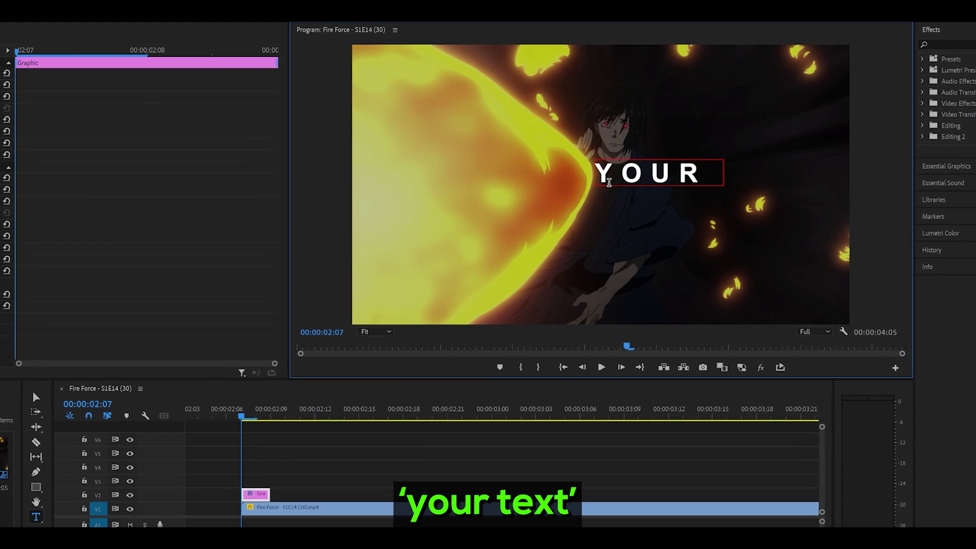
type("XT")
Step: Center-align the whole YOUR TEXT title
key("ctrl+a")
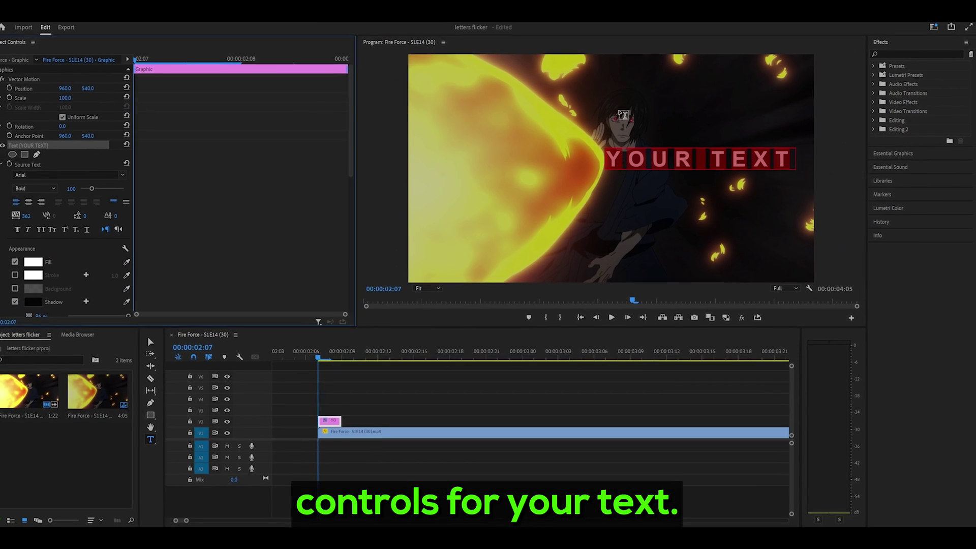
scroll(212, 204, "down", 2)
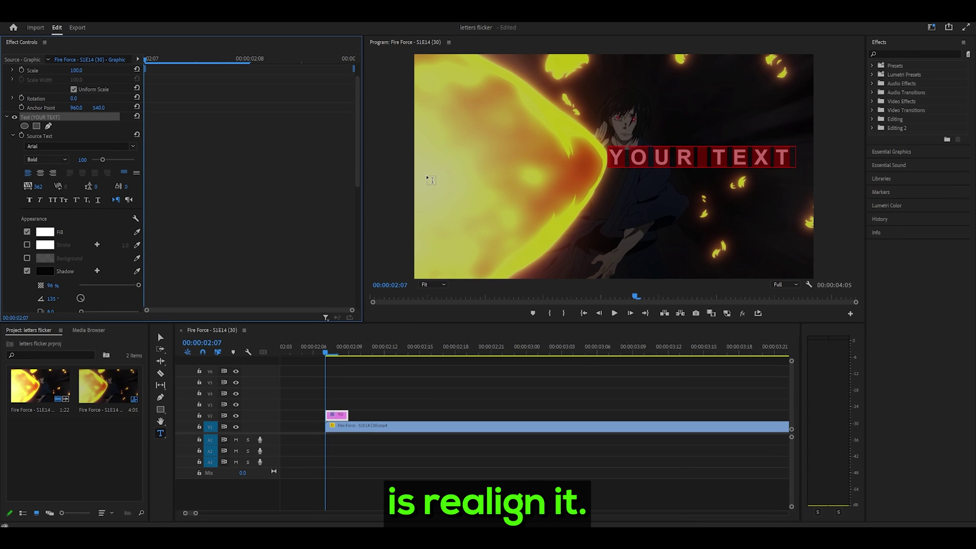
scroll(188, 180, "up", 2)
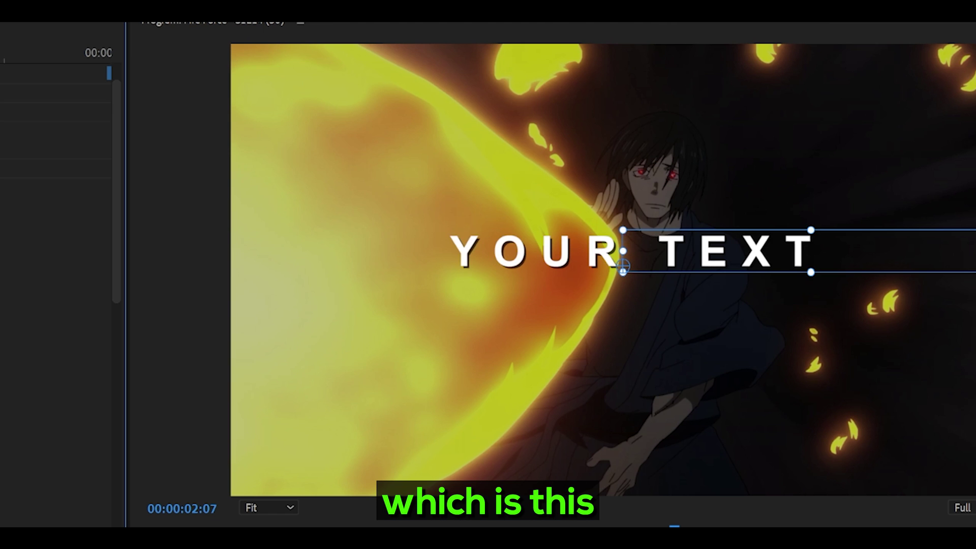
left_click(90, 202)
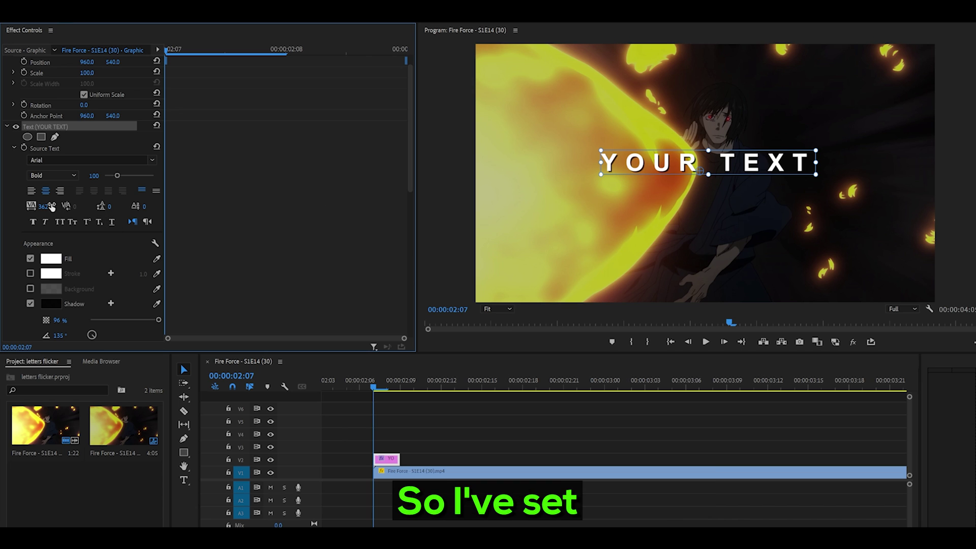
Step: Set the title's tracking to 400
left_click_drag(43, 207, 51, 207)
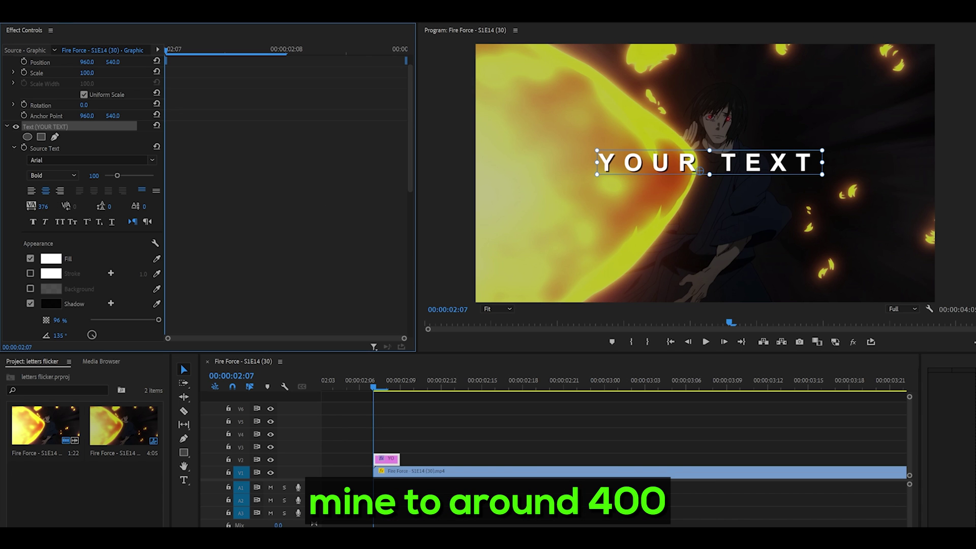
left_click(49, 205)
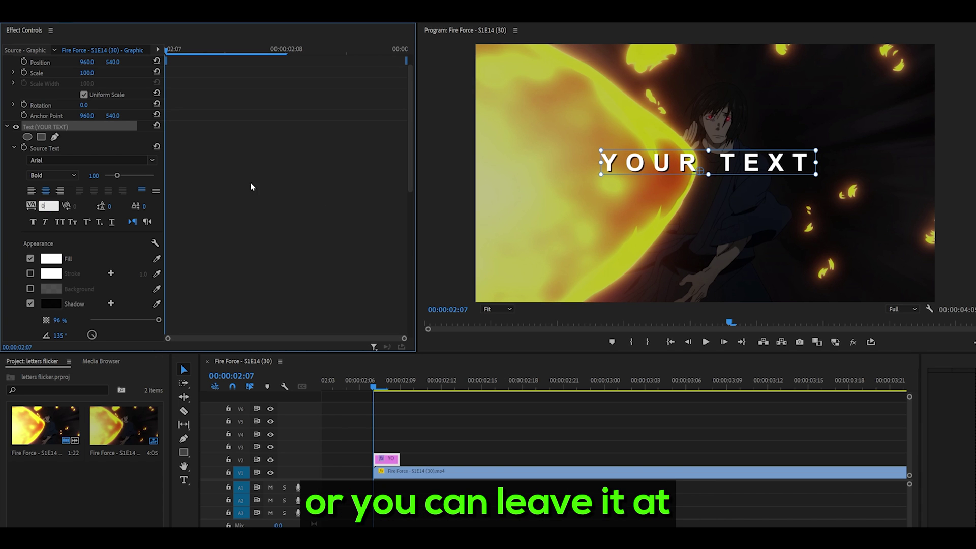
key("Return")
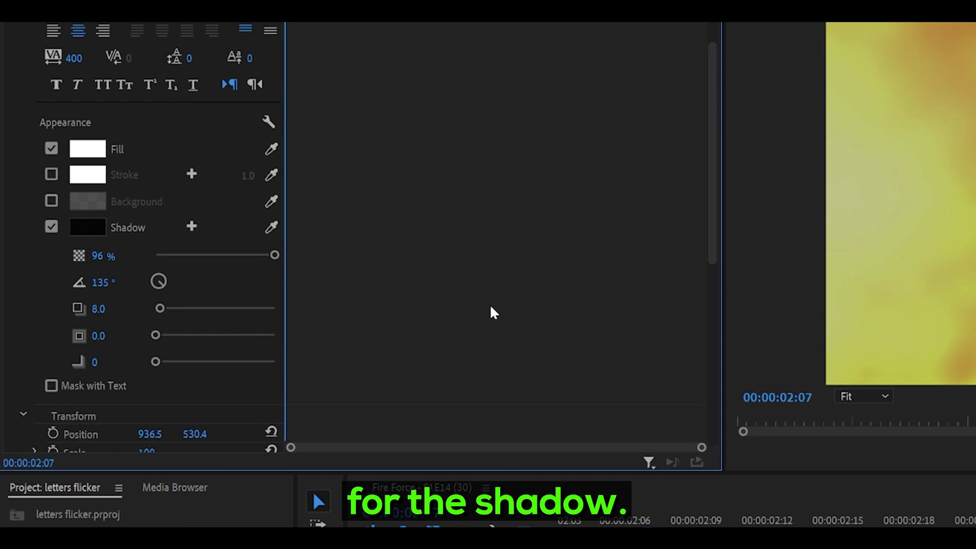
Step: Move the text's anchor point to the middle of the words and set the text position to 960, 540
scroll(524, 299, "down", 5)
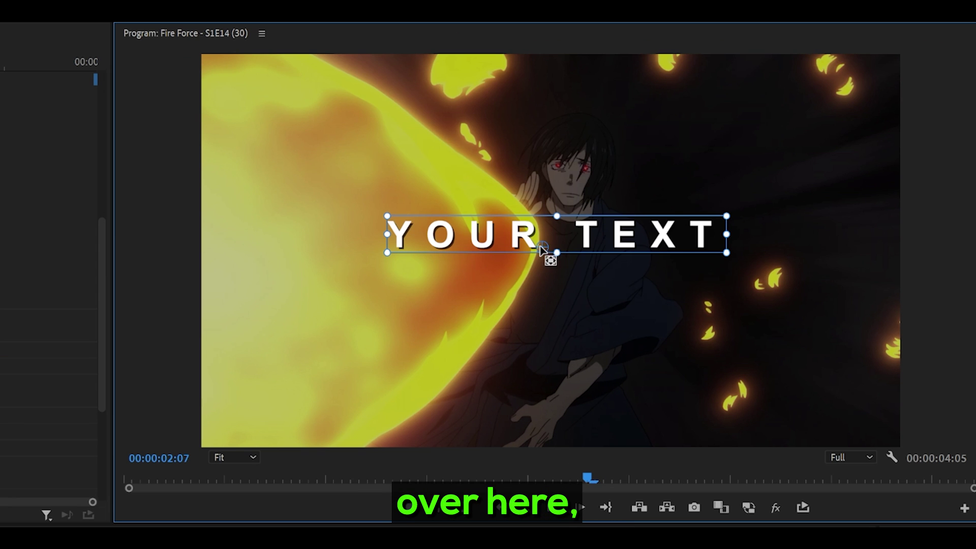
left_click_drag(545, 246, 561, 239)
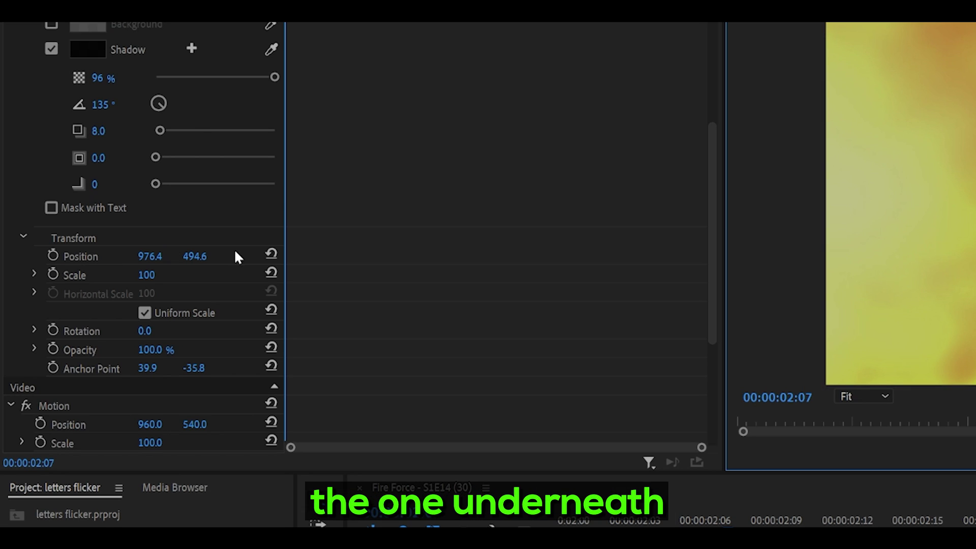
left_click_drag(711, 185, 706, 18)
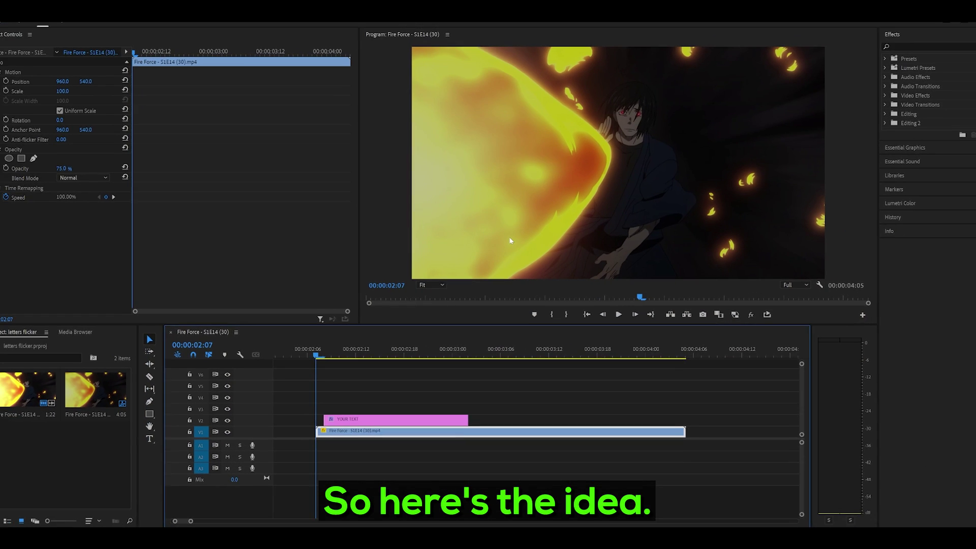
Step: Duplicate the YOUR TEXT clip onto tracks V3, V4, V5 and V6, stacked directly above the original
key("Right")
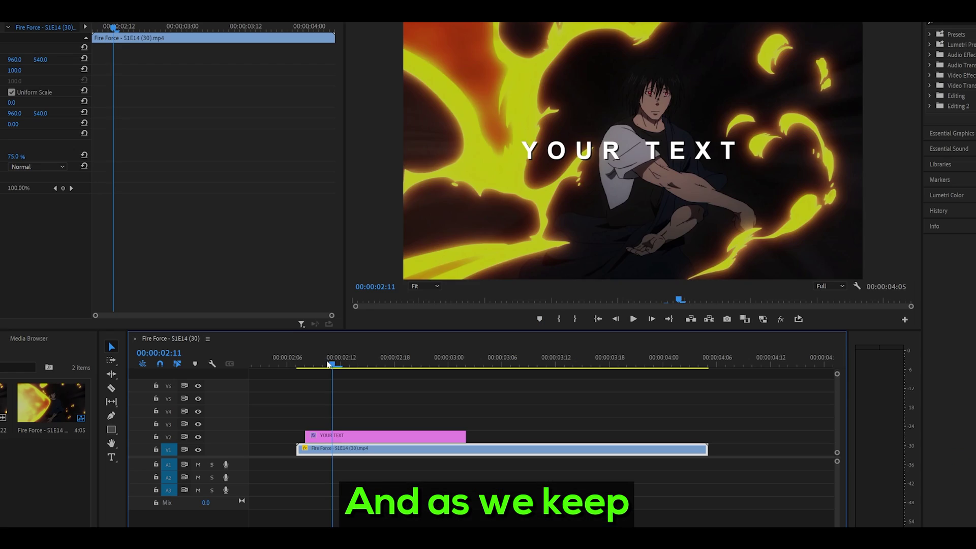
left_click_drag(331, 365, 421, 374)
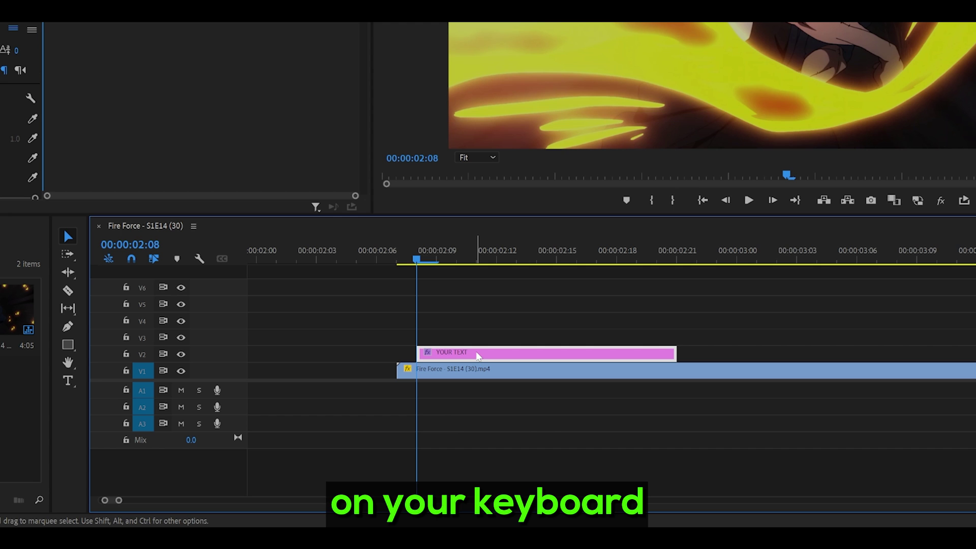
left_click_drag(478, 356, 490, 288)
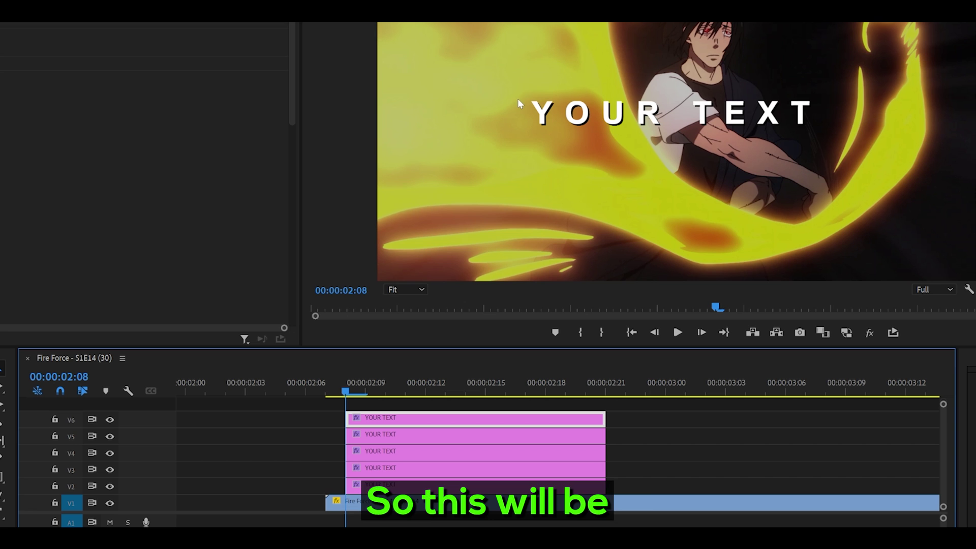
Step: Select the text clip on V5 and hide the output of track V6
left_click(435, 432)
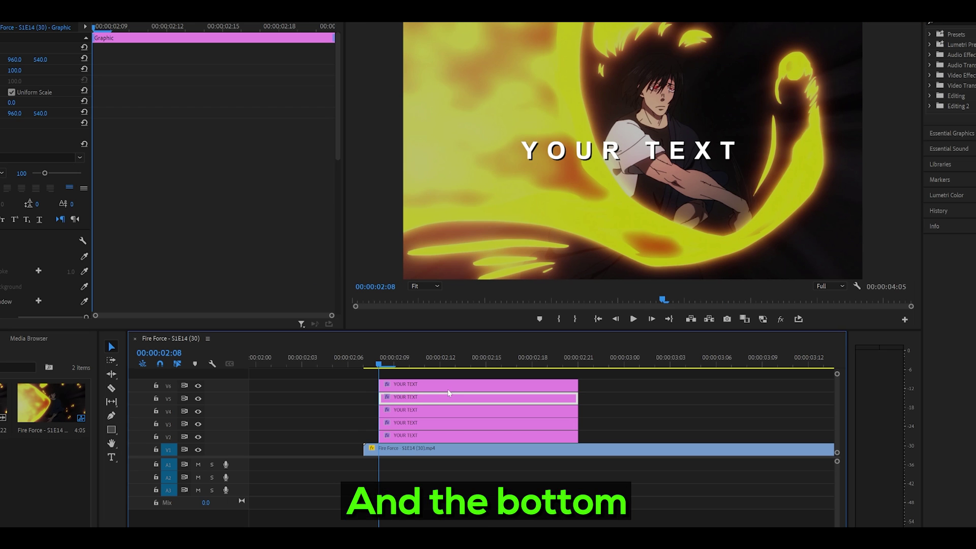
left_click(414, 411)
left_click(415, 423)
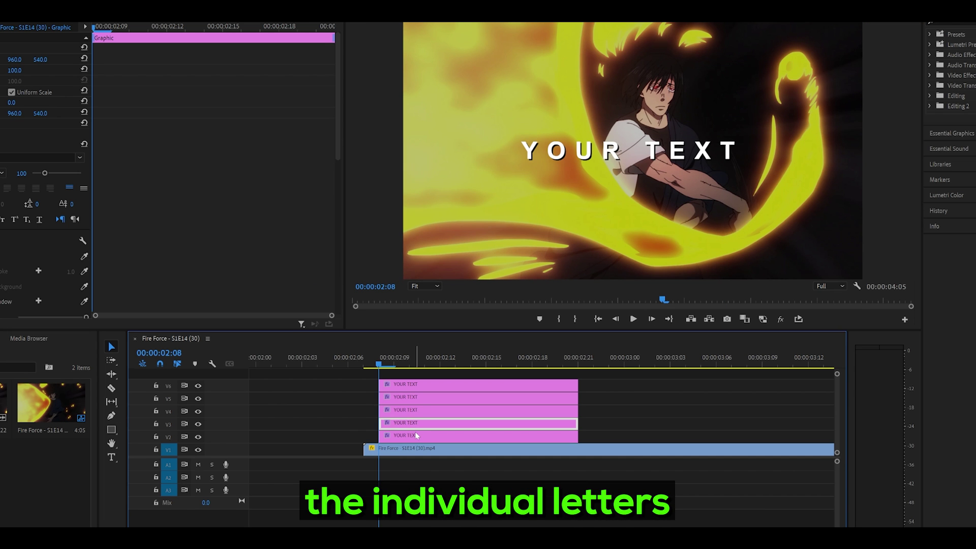
left_click(417, 400)
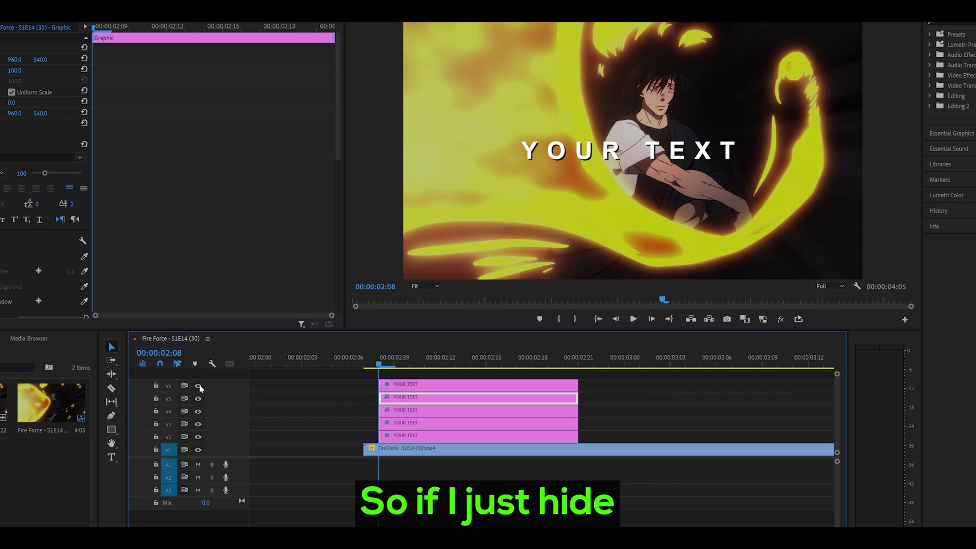
left_click(199, 386)
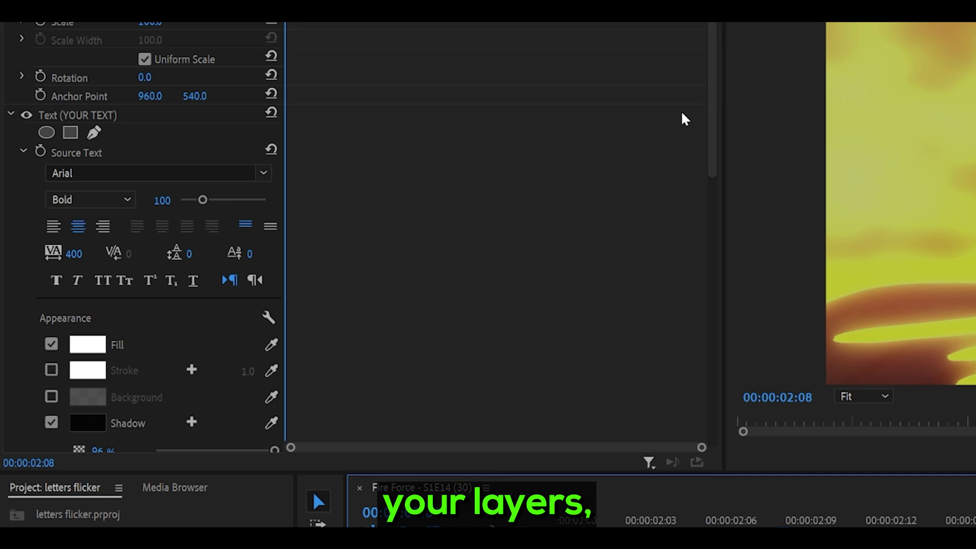
Step: Add a rectangular mask to the V5 text clip's Opacity effect in the Video section, not to the text layer itself
left_click_drag(294, 63, 305, 214)
left_click_drag(730, 296, 730, 378)
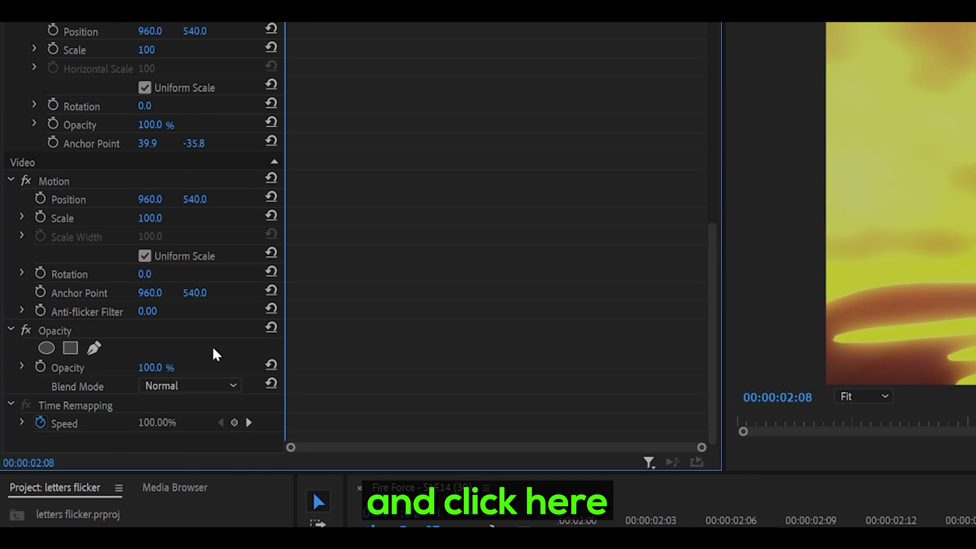
left_click(70, 349)
scroll(574, 186, "up", 15)
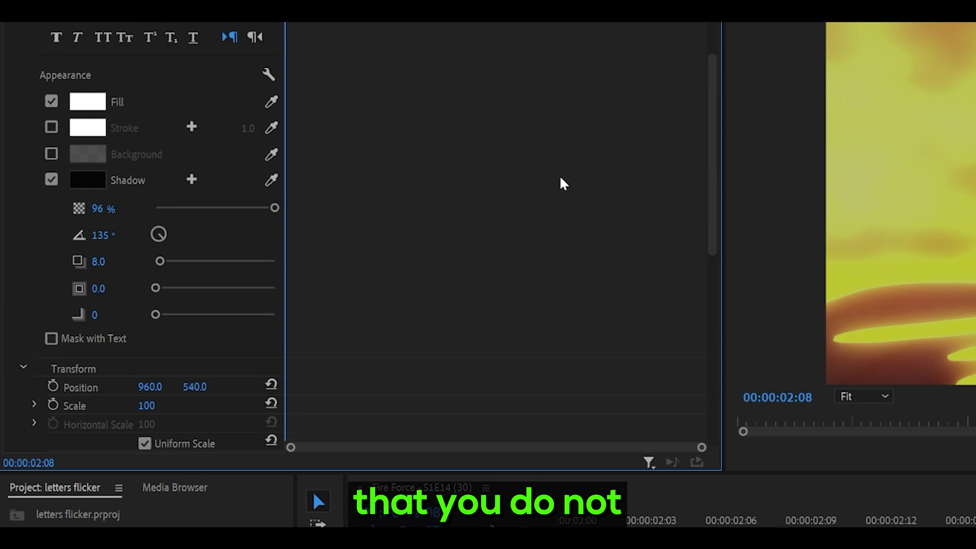
scroll(557, 178, "up", 1)
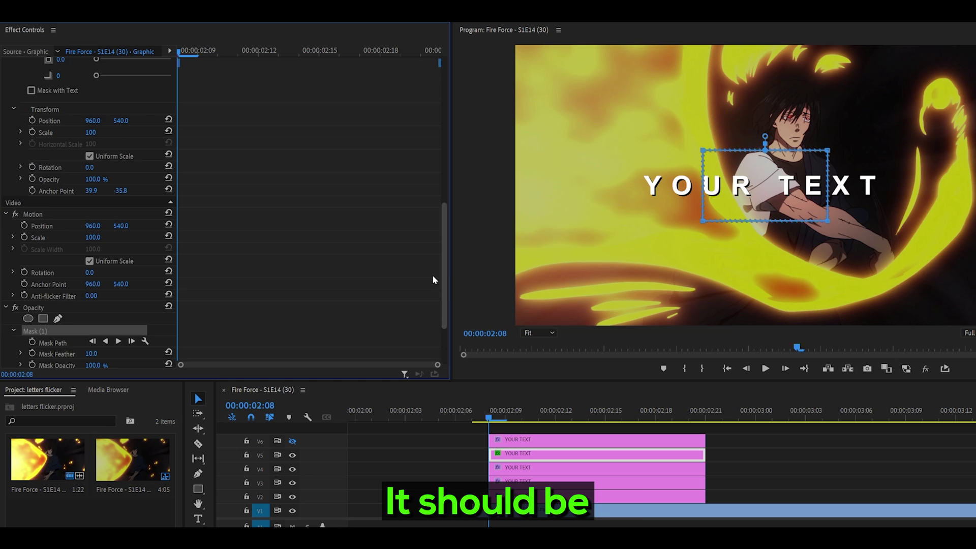
Step: Set the feather of the opacity mask to 5
scroll(432, 285, "down", 4)
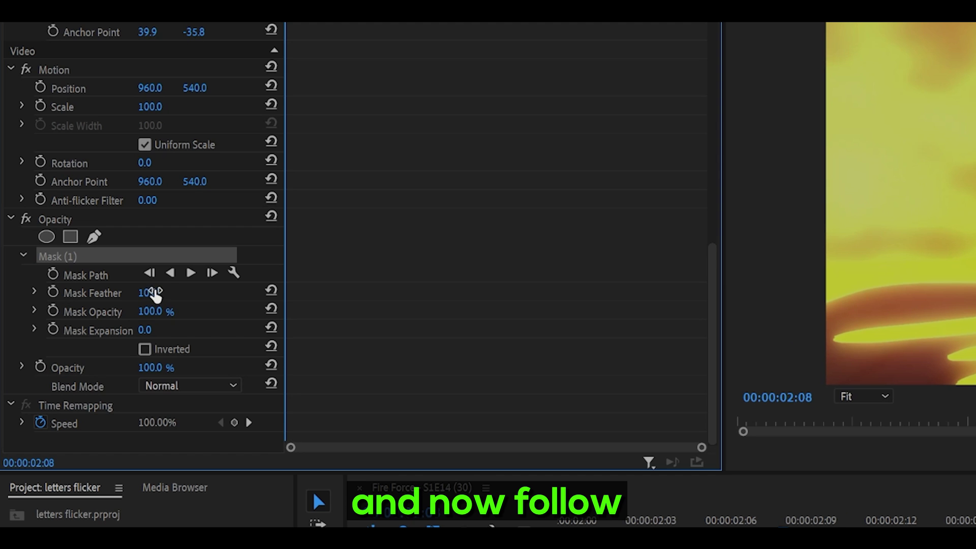
left_click(156, 294)
type("5")
left_click(520, 161)
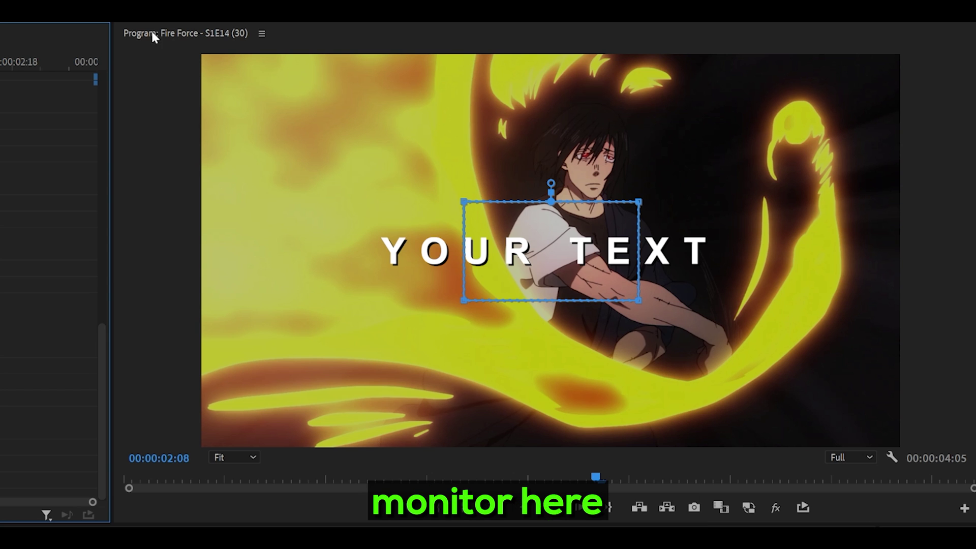
Step: Maximize the Program monitor to view the mask over the text, and restore the normal layout
left_click(162, 32)
double_click(146, 32)
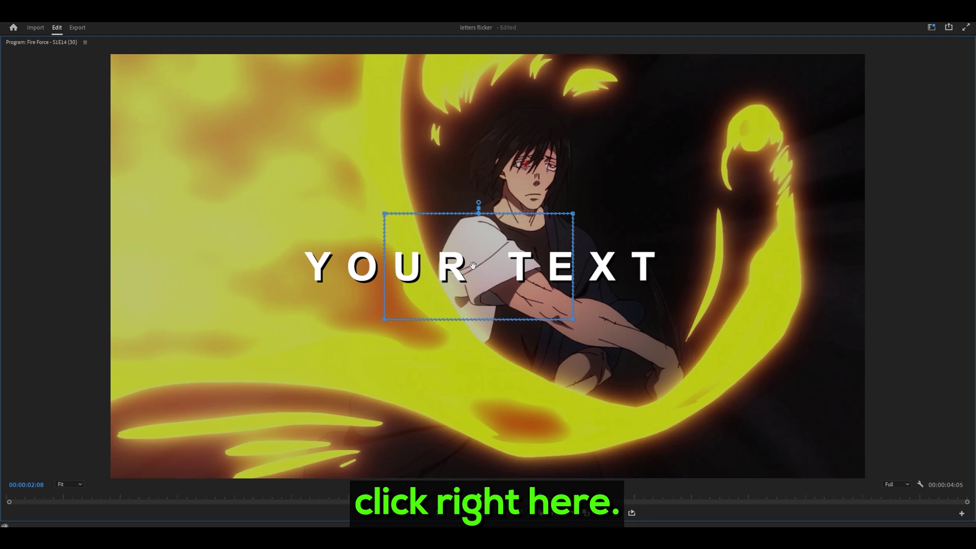
key("grave")
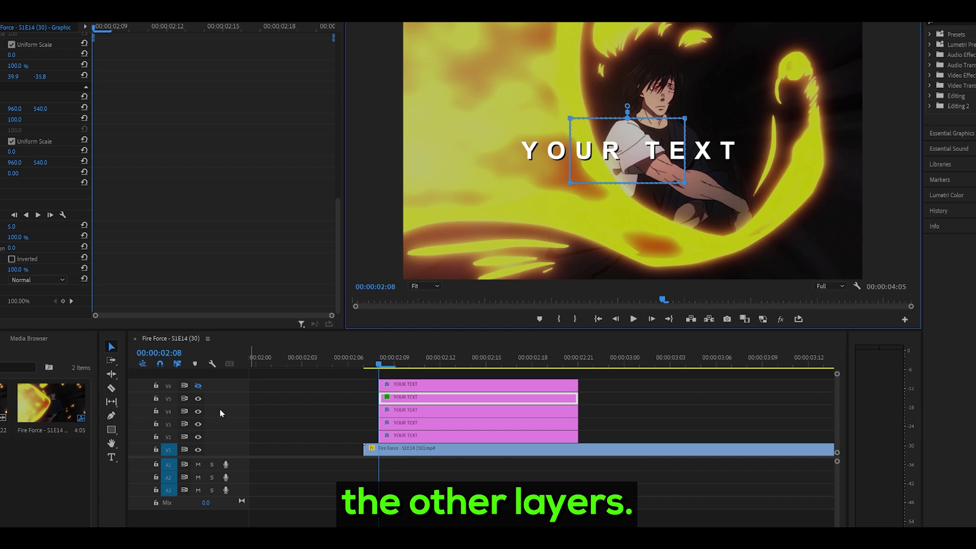
Step: Hide text tracks V4, V3 and V2, and fit the V5 clip's mask tightly around the letter O of YOUR
left_click(409, 399)
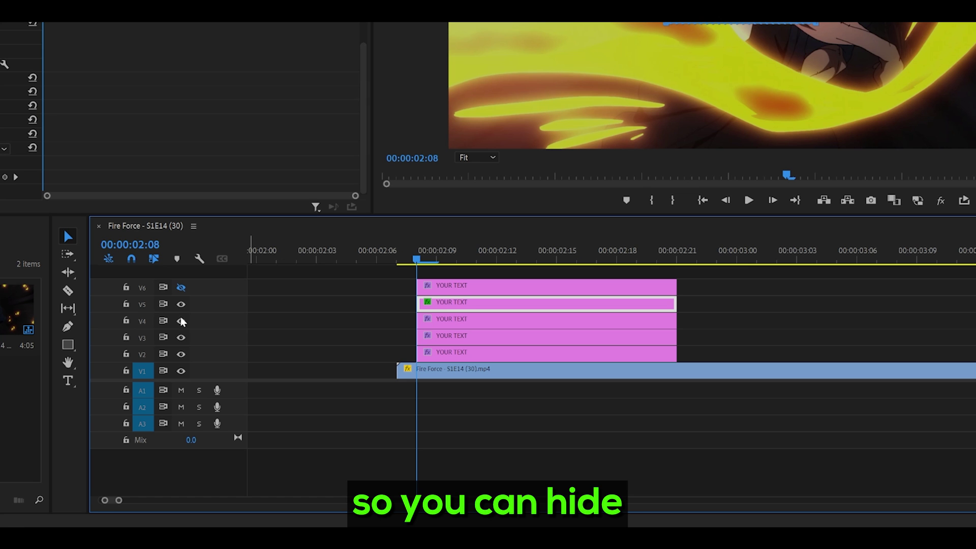
left_click(198, 411)
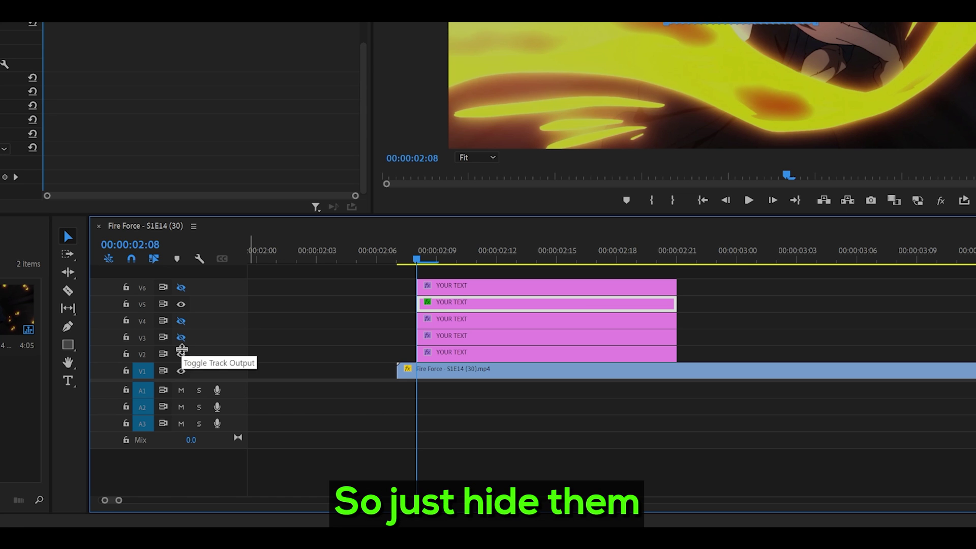
left_click(182, 351)
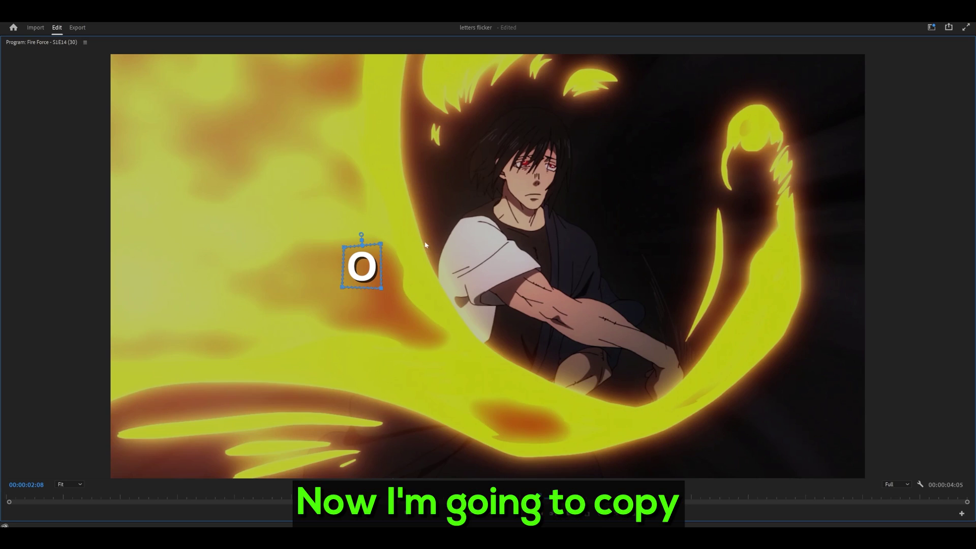
key("grave")
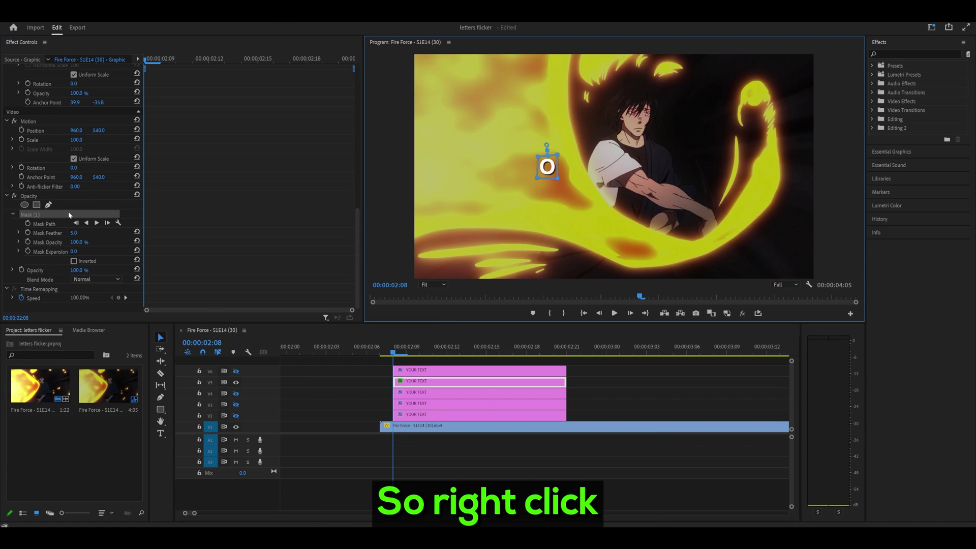
Step: Copy the V5 text clip's whole Opacity effect, including its mask
left_click(31, 196)
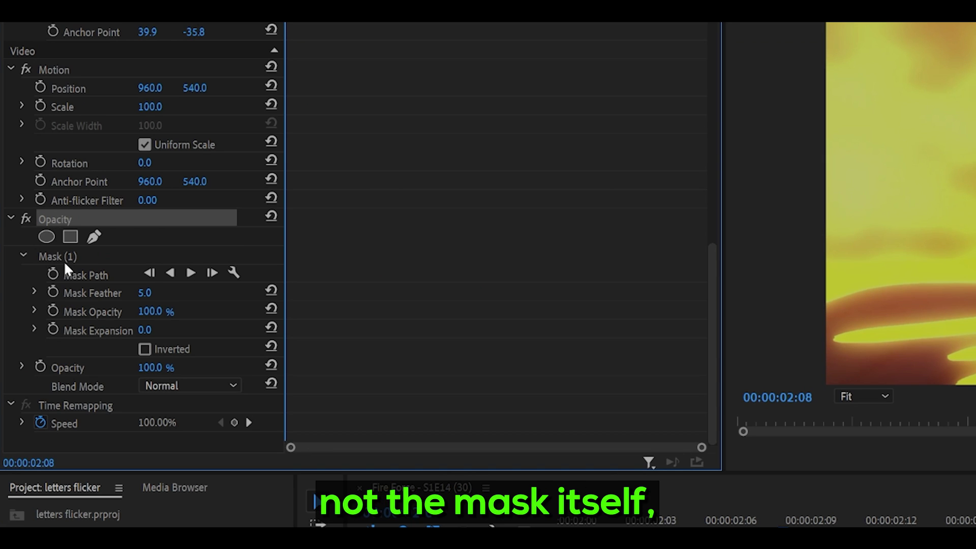
right_click(59, 216)
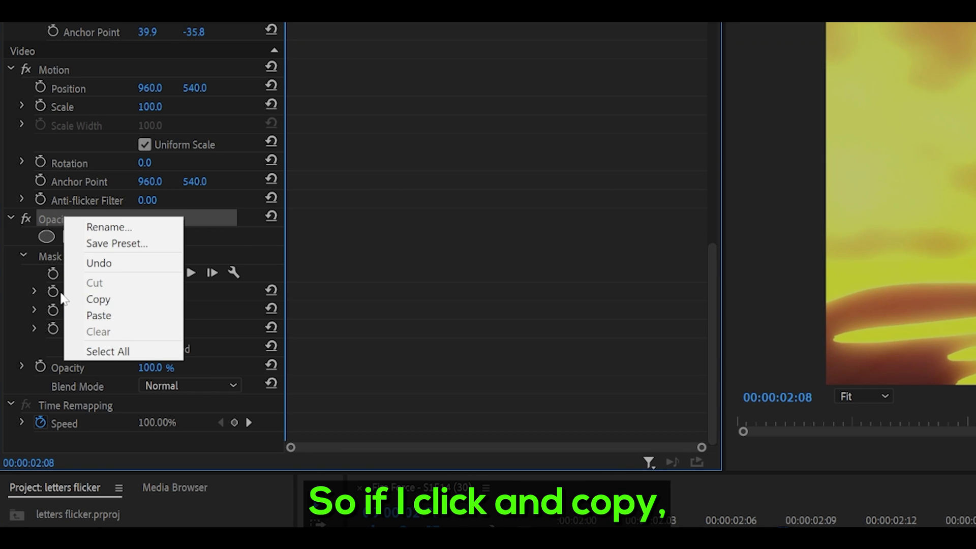
left_click(97, 299)
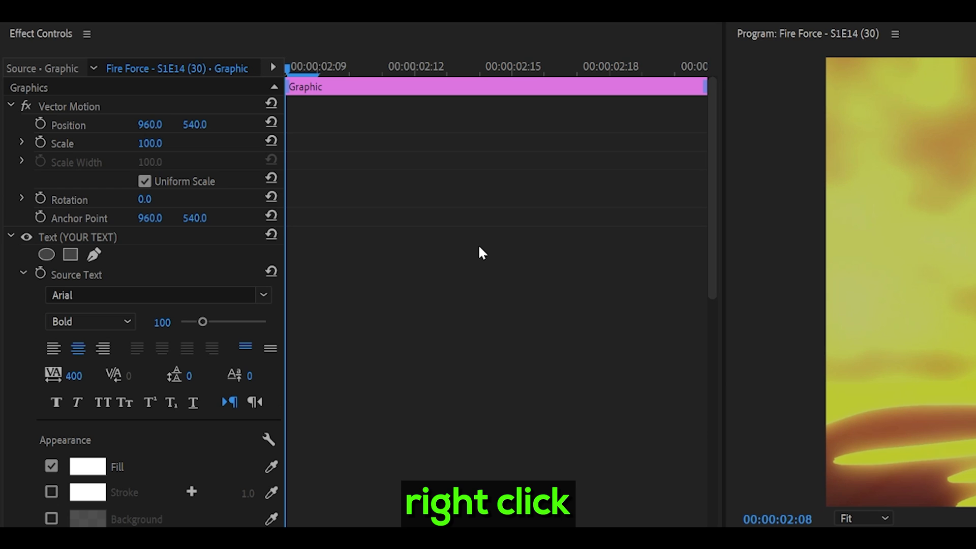
Step: Paste the copied Opacity effect onto the V4 text clip and move its mask over the letter R of YOUR
right_click(479, 250)
left_click(516, 309)
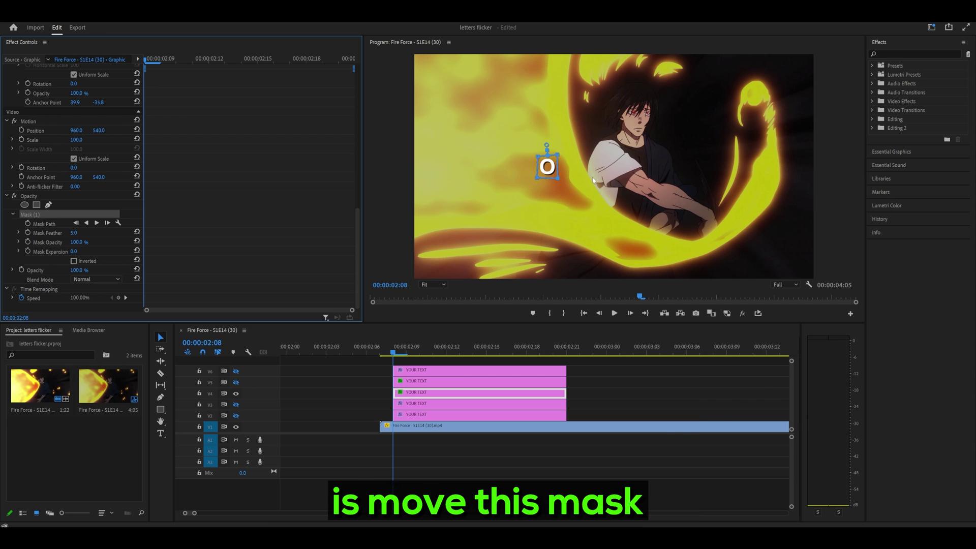
key("grave")
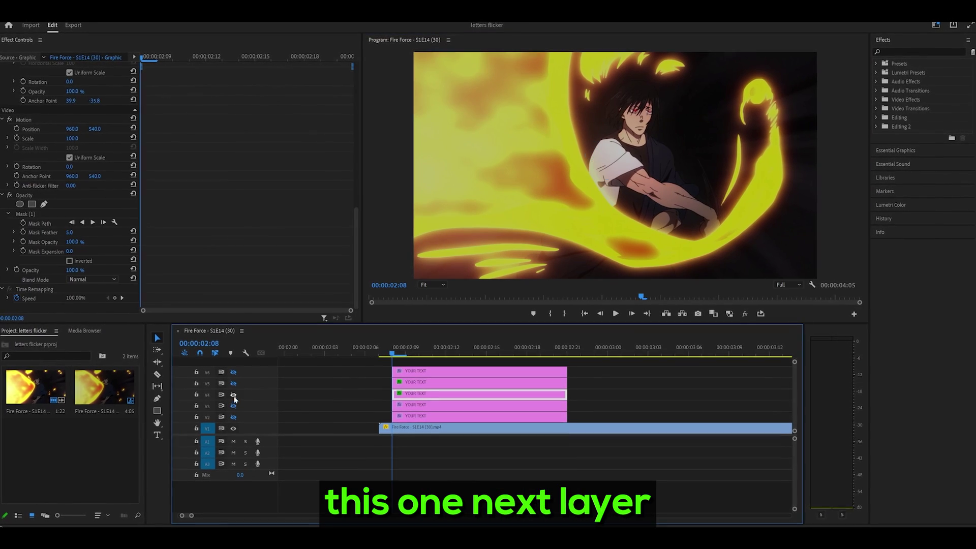
Step: With track V3 shown, paste the Opacity effect onto its text clip and move the mask over the E of TEXT
left_click(235, 404)
left_click(439, 410)
right_click(236, 149)
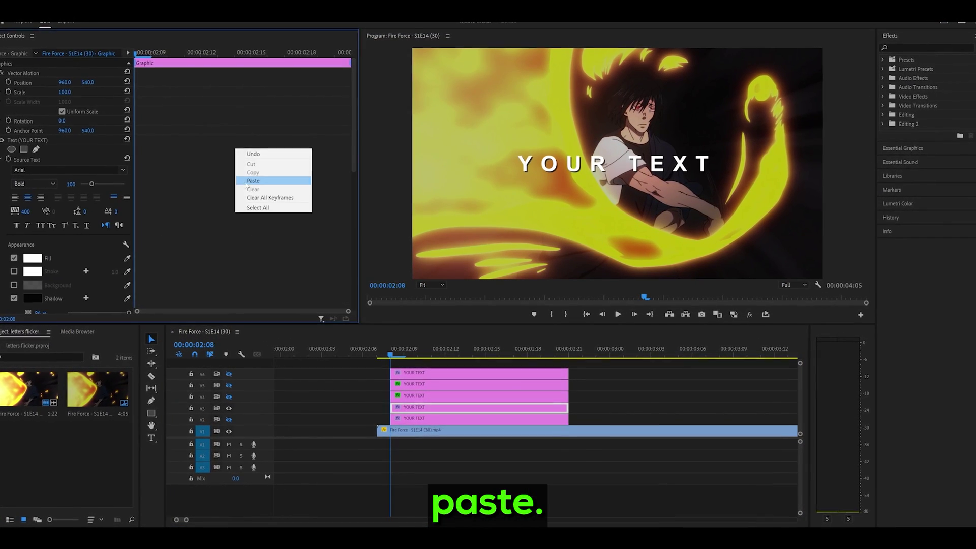
left_click(257, 177)
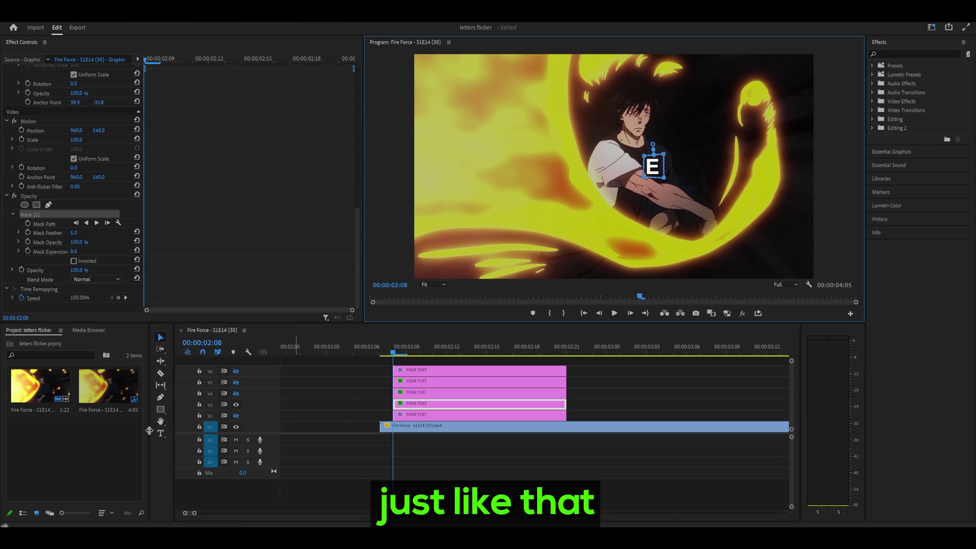
Step: With V3 hidden, paste the Opacity effect onto the V2 text clip and move the mask over the last T of TEXT
left_click(149, 430)
left_click(180, 338)
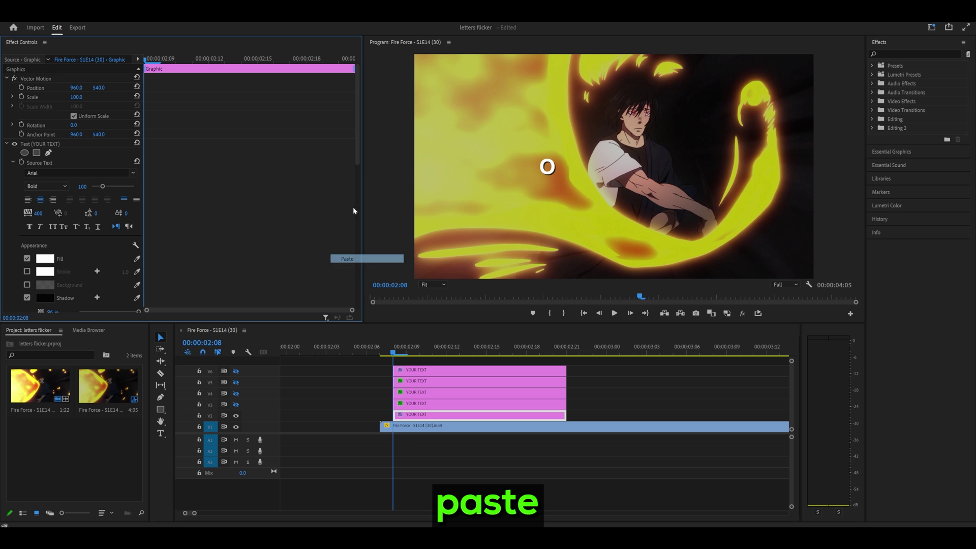
left_click_drag(357, 153, 357, 298)
left_click(40, 241)
key("grave")
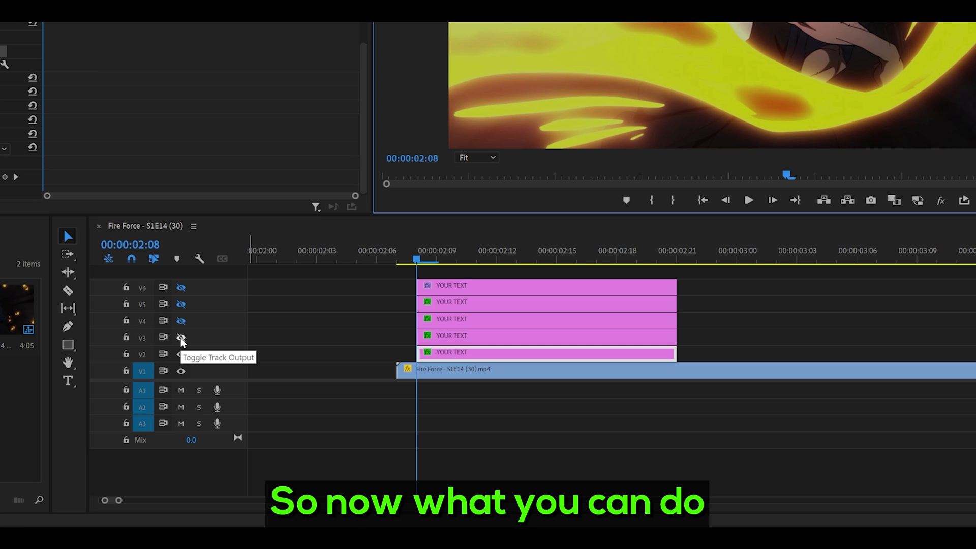
Step: Turn on the output of text tracks V3, V4 and V5, and briefly show V6 before hiding it again
left_click(181, 338)
left_click(181, 321)
left_click(181, 305)
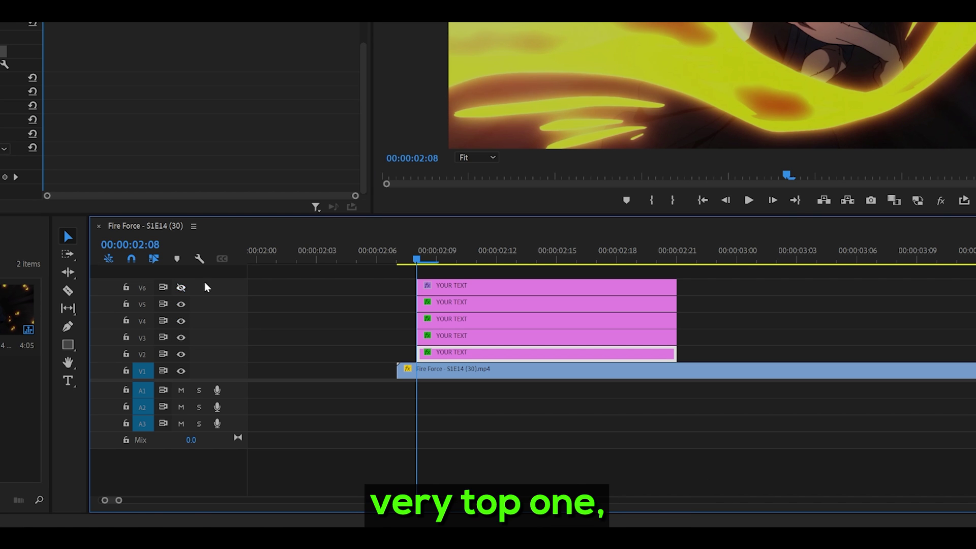
left_click(181, 287)
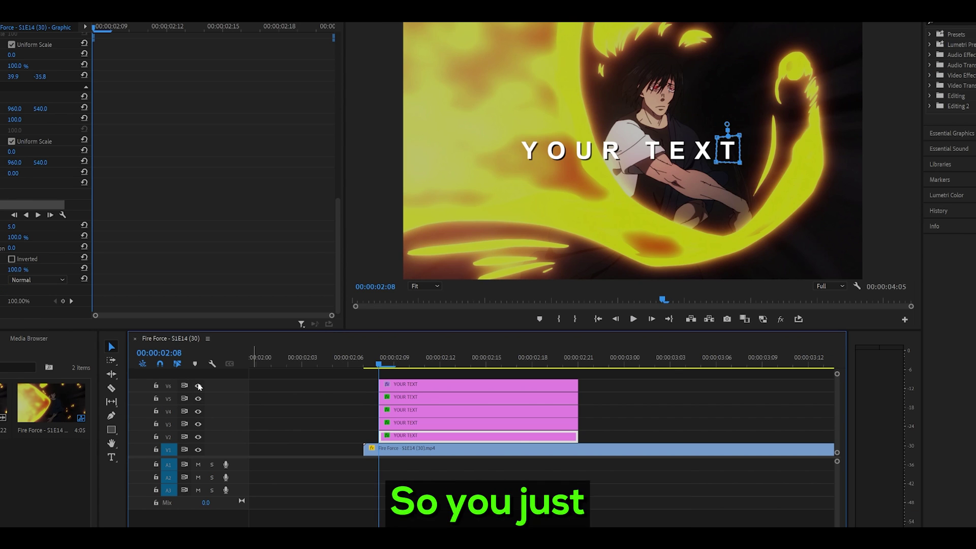
left_click(199, 387)
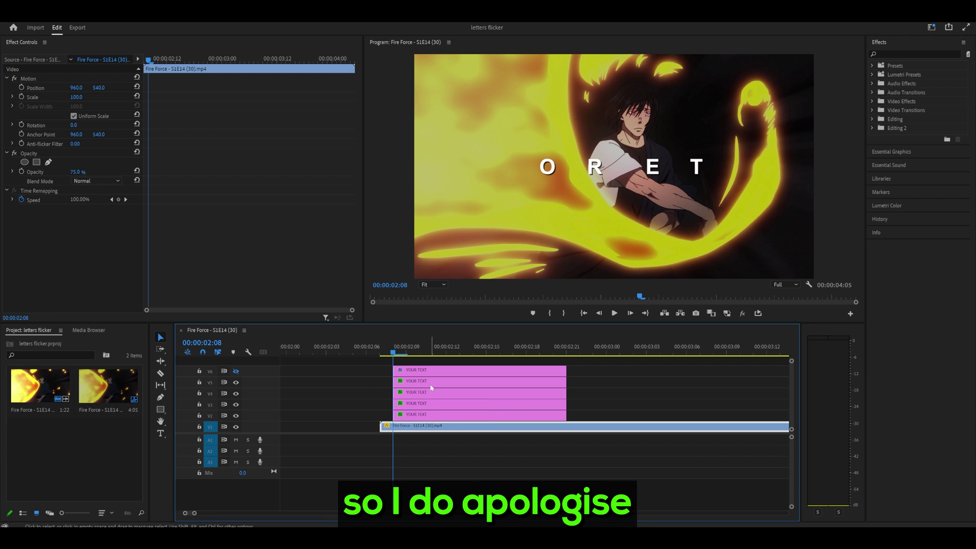
Step: Go through the stacked text clips to match each layer to its masked letter
left_click(431, 388)
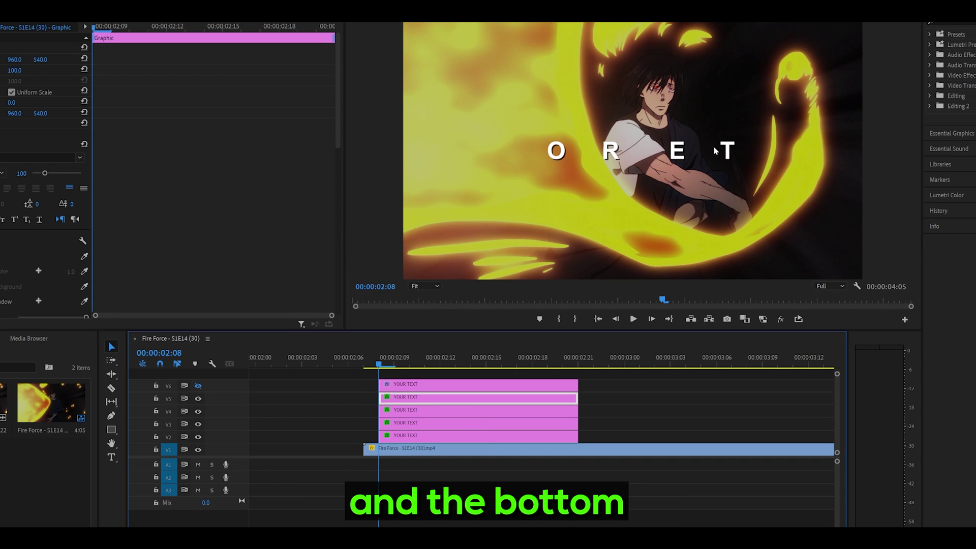
left_click(430, 437)
left_click(431, 396)
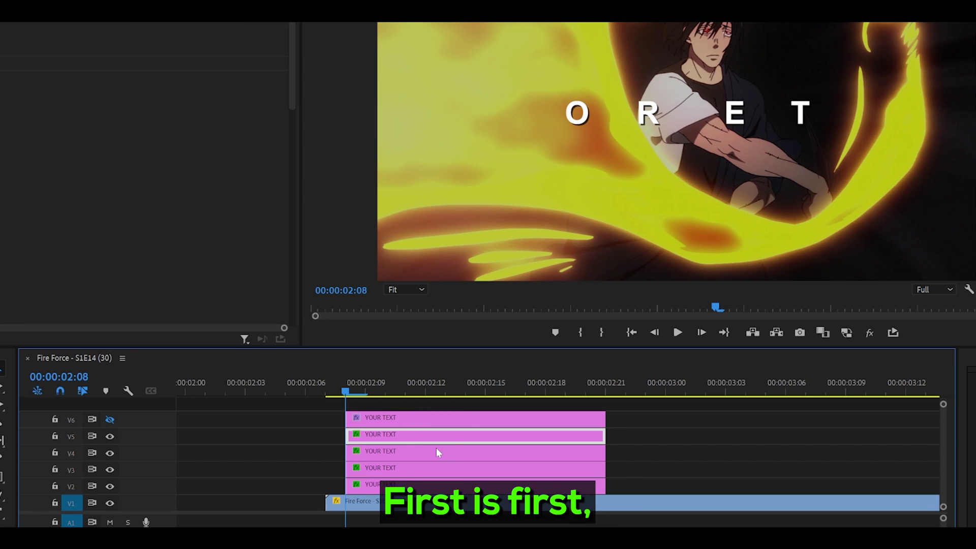
left_click(615, 159)
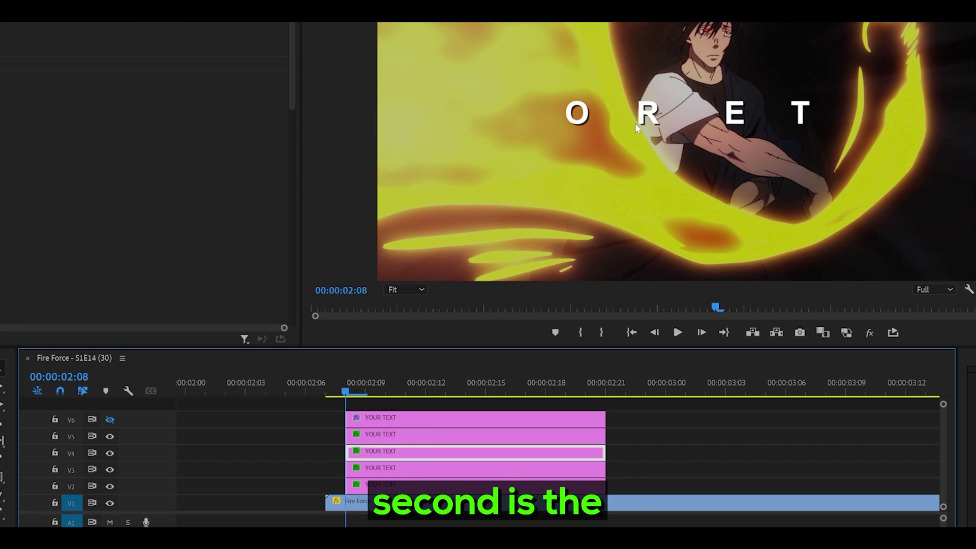
left_click(442, 477)
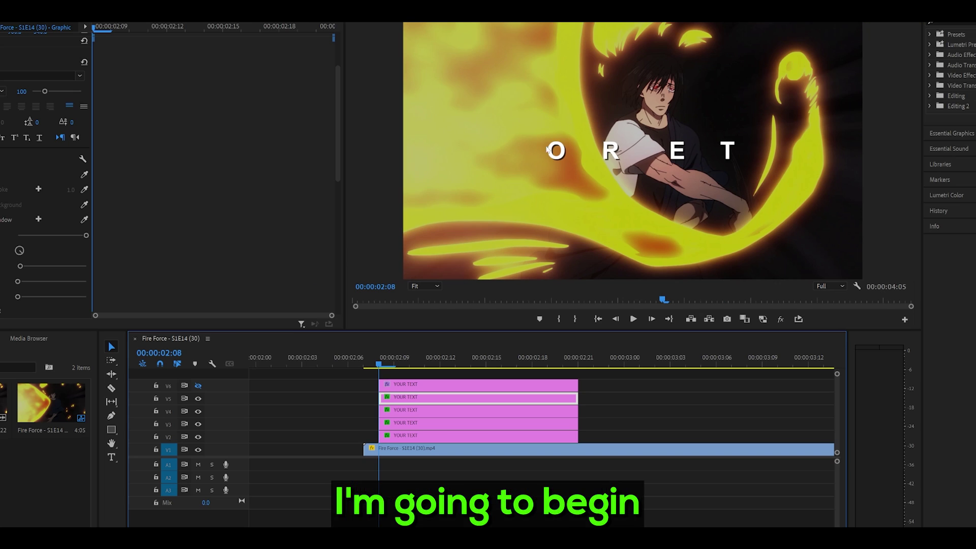
Step: Trim the starts of the lower text clips so V3 begins at 00:00:02:09 and V4 and V2 begin at 00:00:02:10
left_click_drag(385, 410, 404, 438)
left_click_drag(404, 439, 405, 438)
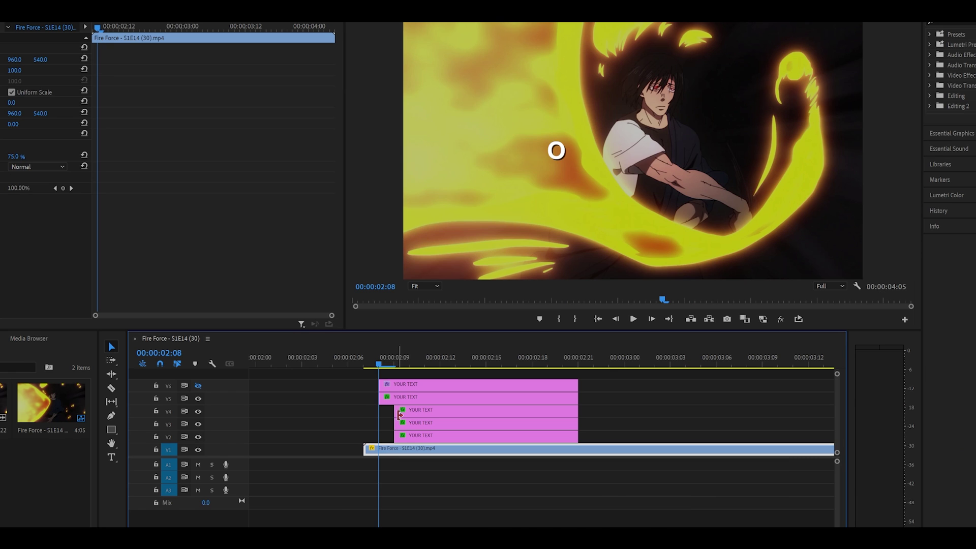
key("Right")
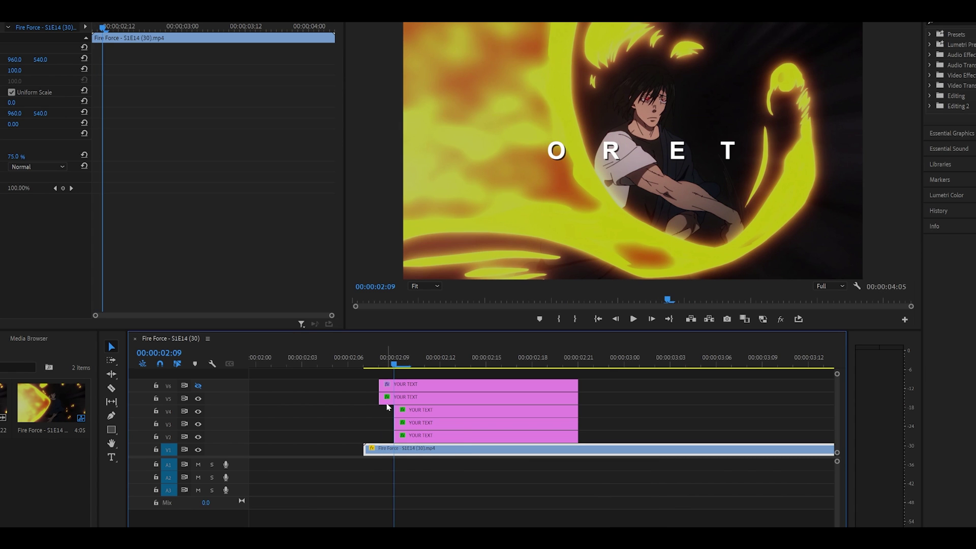
left_click_drag(397, 411, 410, 436)
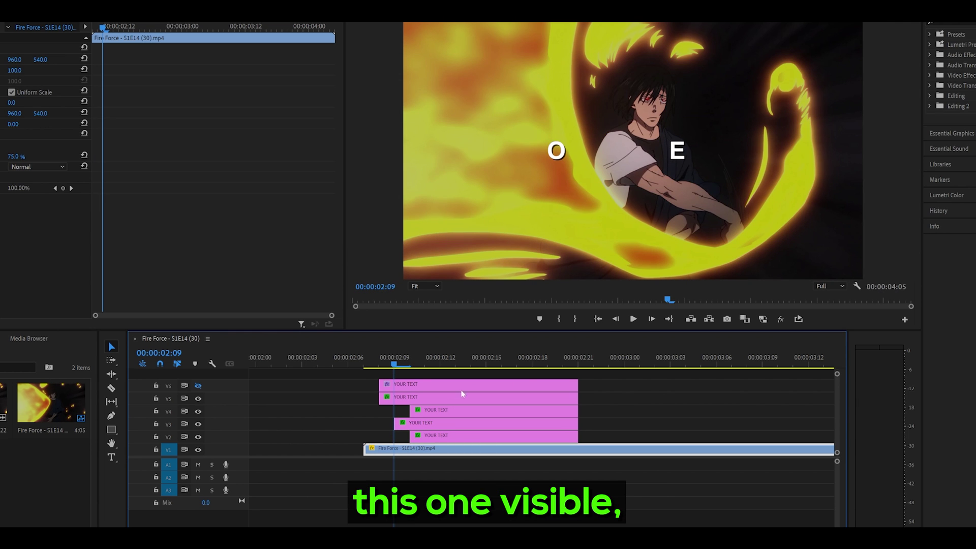
Step: Cut the V5 text clip at 00:00:02:09 and 00:00:02:10, and delete the one-frame piece between the cuts
key("c")
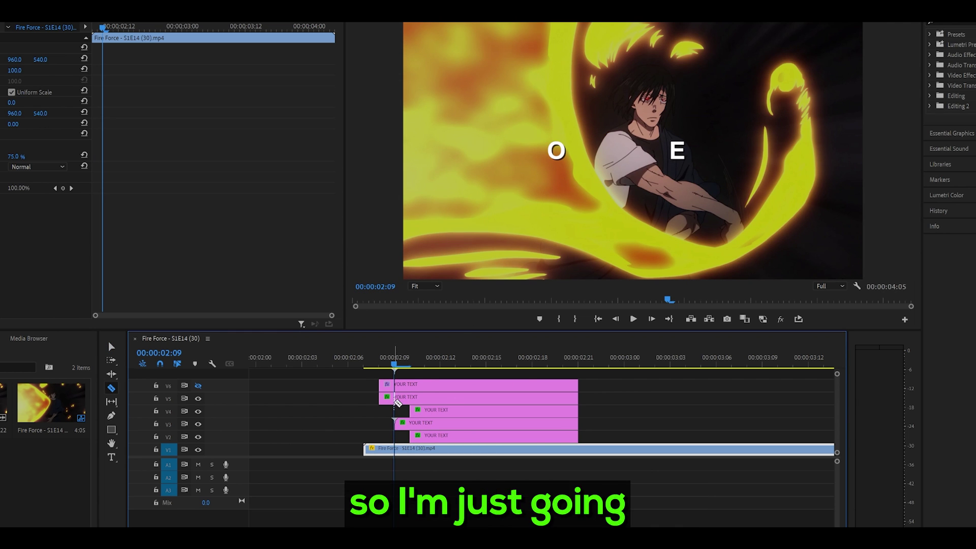
left_click(395, 399)
key("v")
left_click(413, 400)
key("c")
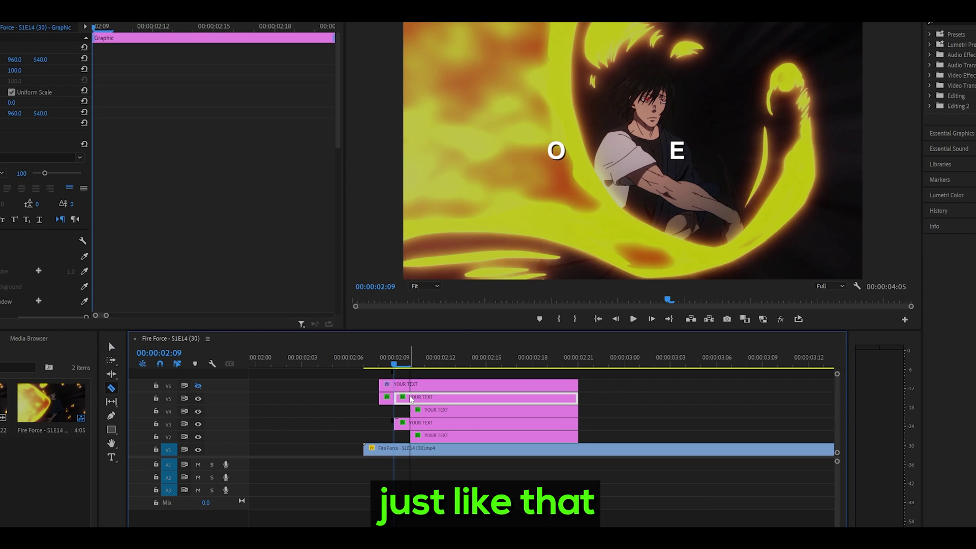
left_click(410, 399)
key("v")
left_click(404, 399)
key("Delete")
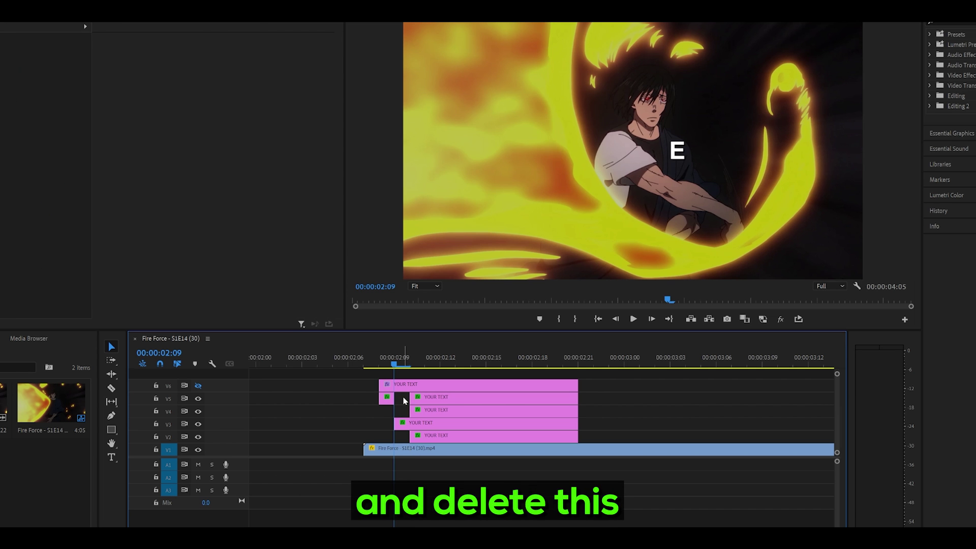
Step: Leave only the V4 letter R at 00:00:02:10 by clearing that frame from the V5, V3 and V2 text clips
key("Left")
key("Right")
key("Right")
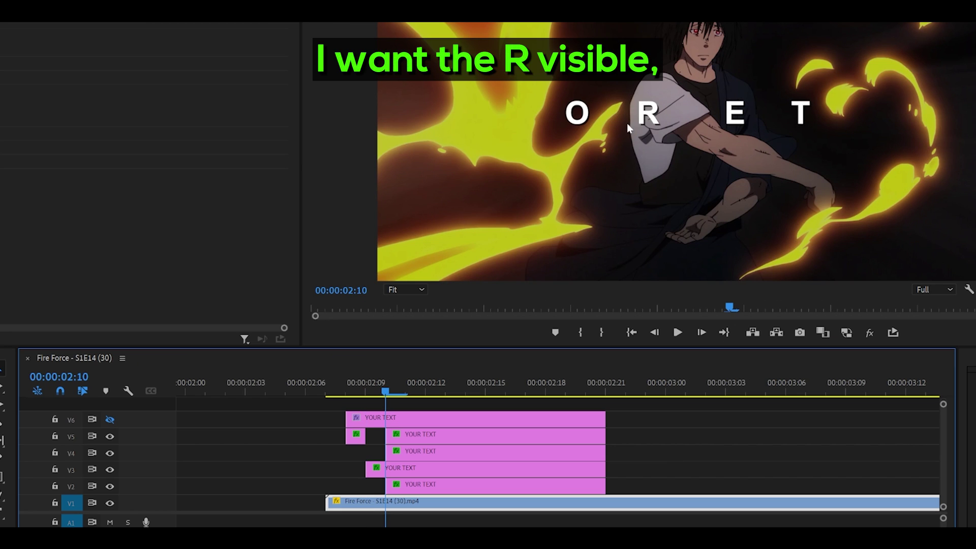
left_click_drag(386, 435, 405, 435)
left_click_drag(389, 477, 405, 469)
left_click(388, 483)
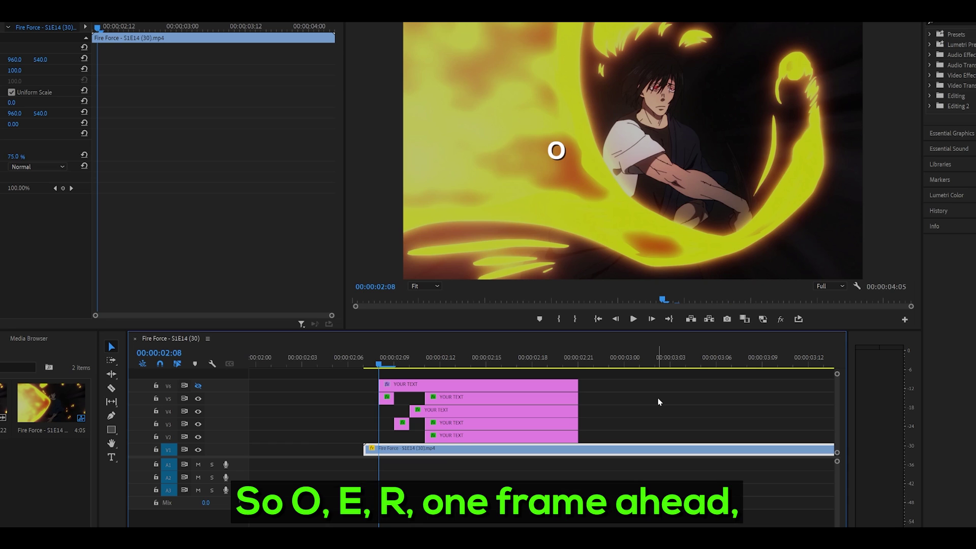
Step: Cut the V4 and V3 text clips around frame 00:00:02:11 and delete their one-frame pieces there, leaving the letters O and T
key("Right")
key("Right")
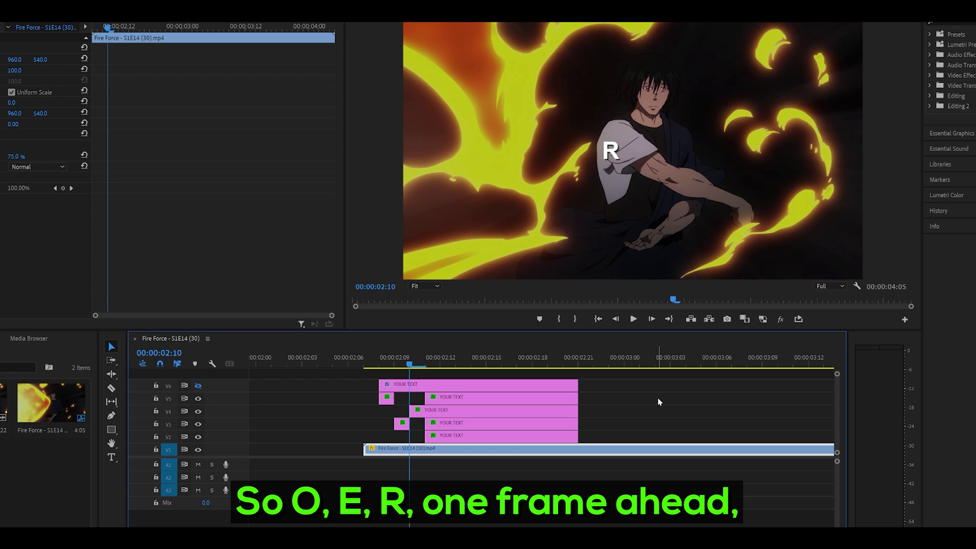
key("Right")
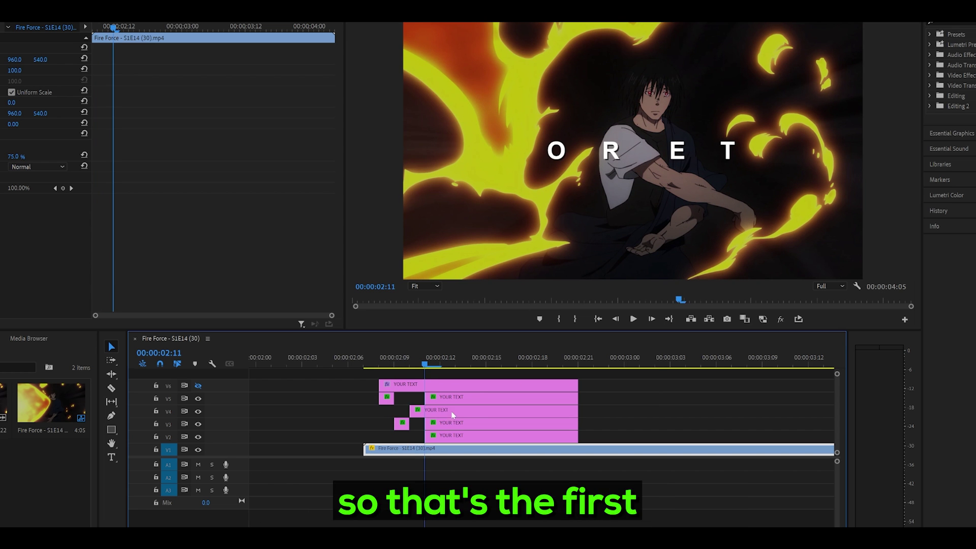
left_click(456, 399)
left_click(457, 436)
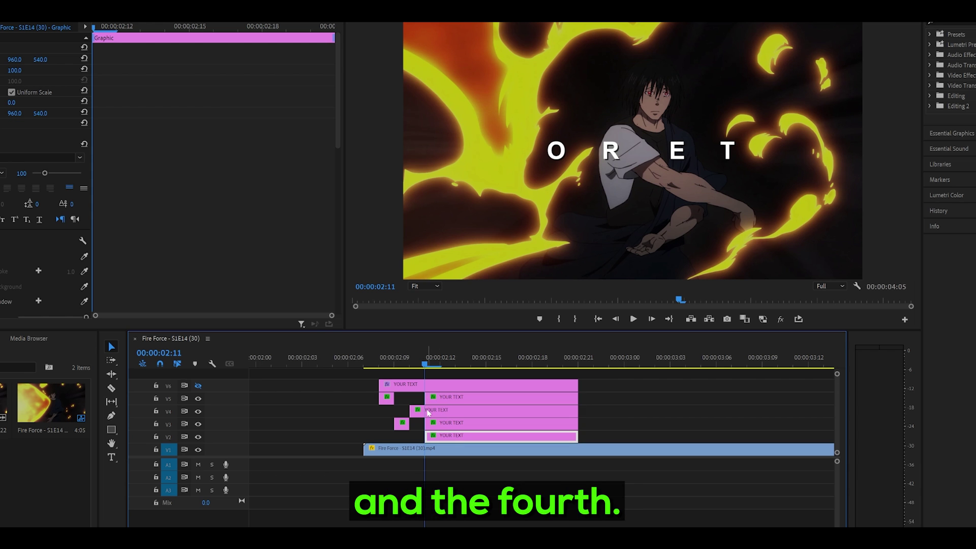
key("c")
left_click(427, 412)
left_click(438, 411)
key("v")
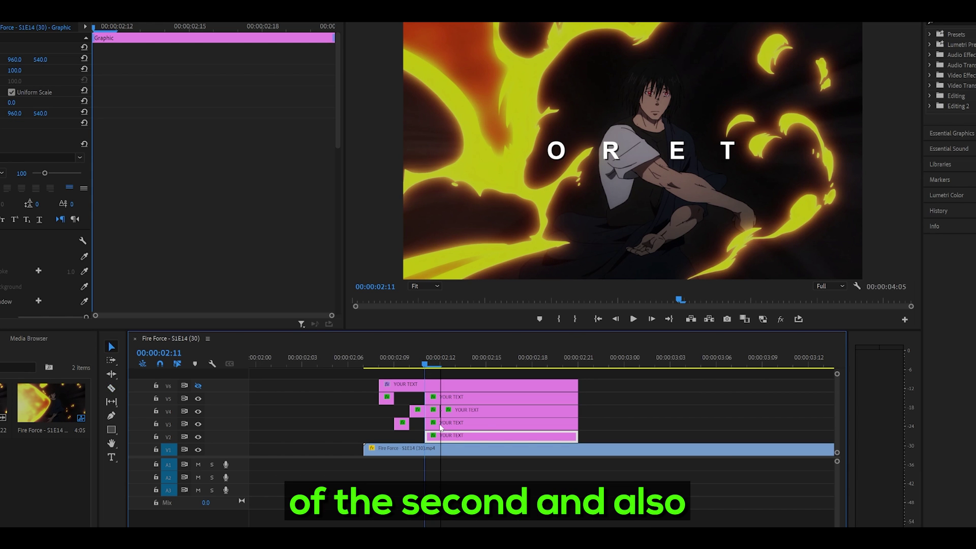
left_click(436, 423)
key("Delete")
left_click(434, 412)
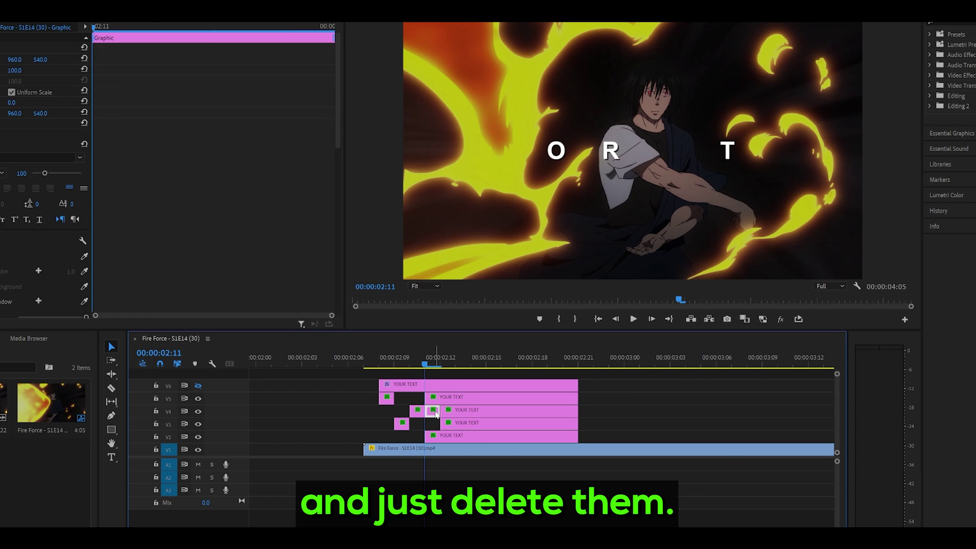
key("Delete")
Step: Clear frame 00:00:02:12 from the V5 and V2 text clips so only the letters R and E remain there
key("Right")
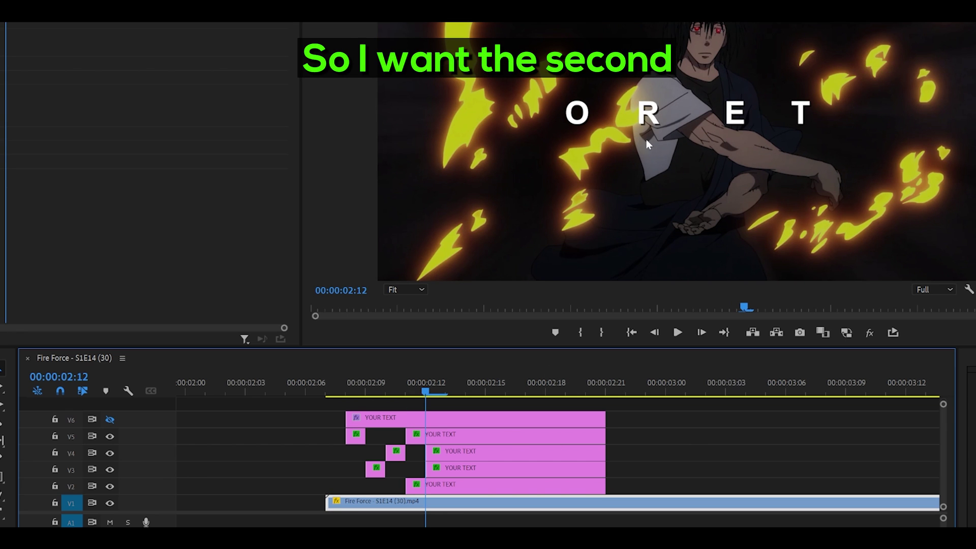
key("c")
left_click(428, 436)
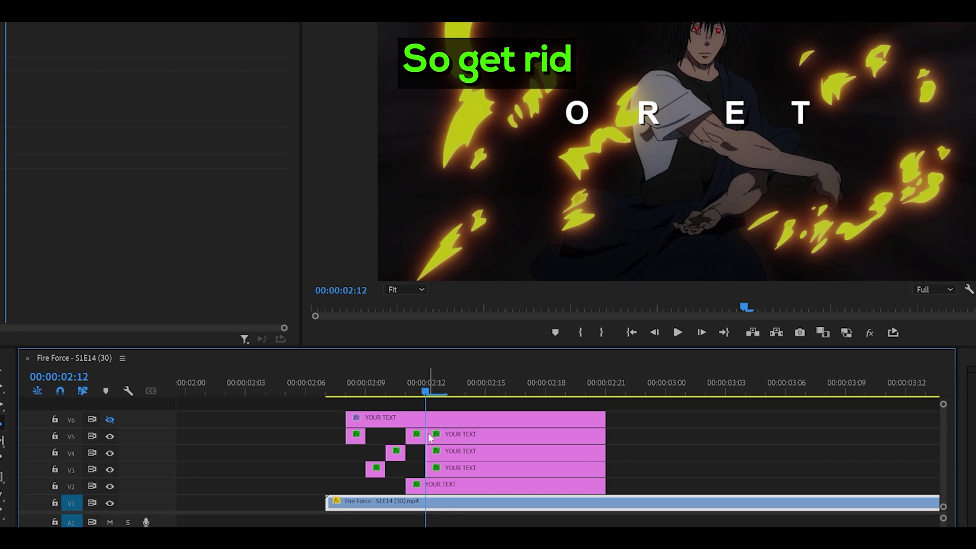
left_click(448, 436)
key("v")
left_click(436, 436)
key("Delete")
left_click_drag(438, 437, 436, 487)
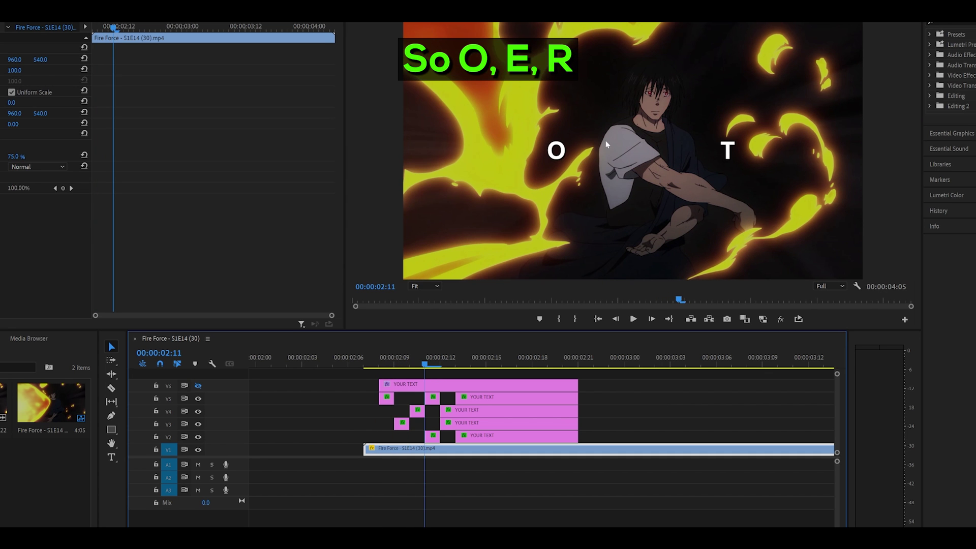
Step: Cut the V4 and V3 text clips at 00:00:02:13
key("Right")
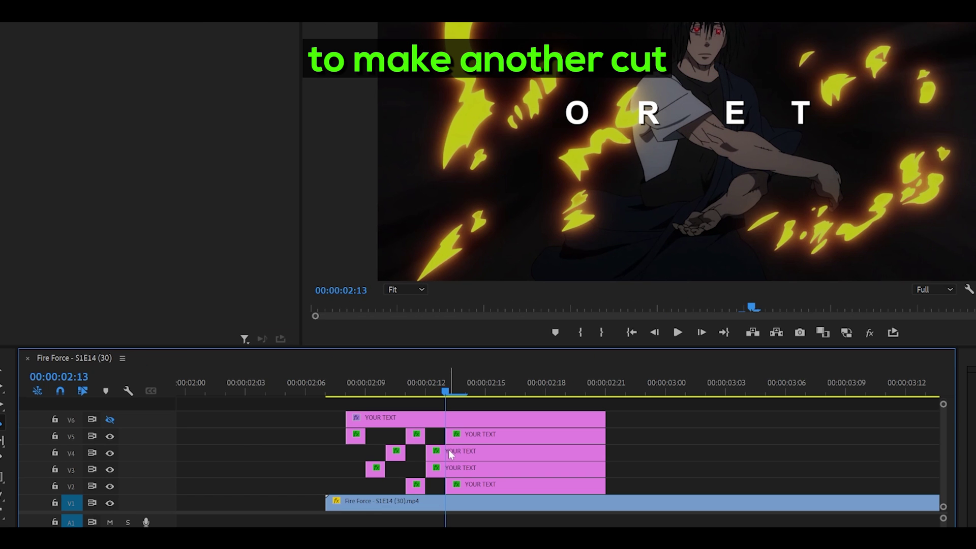
key("c")
left_click(456, 412)
left_click(456, 424)
key("v")
Step: Delete the remaining V5, V4, V3 and V2 text clip pieces from 00:00:02:13 onward
left_click(481, 434)
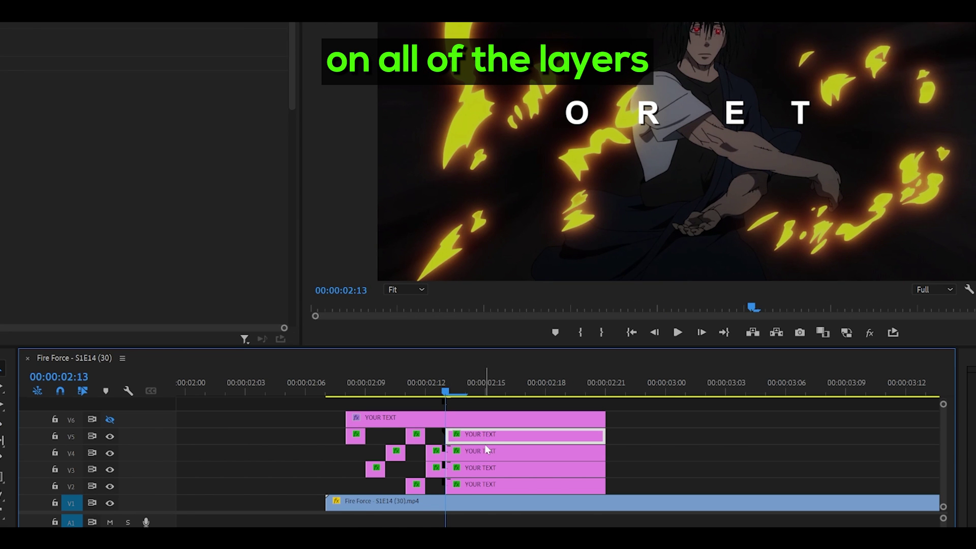
key("Delete")
left_click(489, 453)
key("Delete")
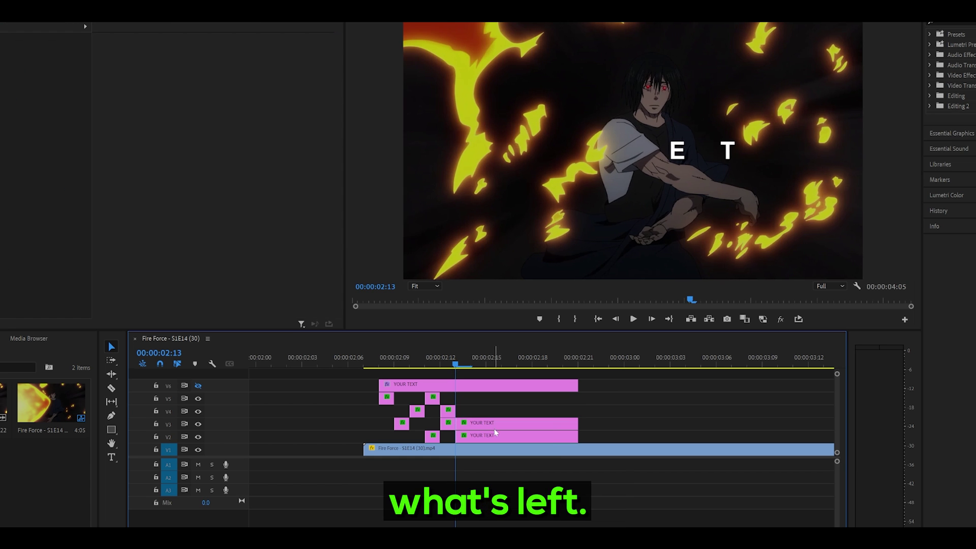
left_click(494, 427)
key("Delete")
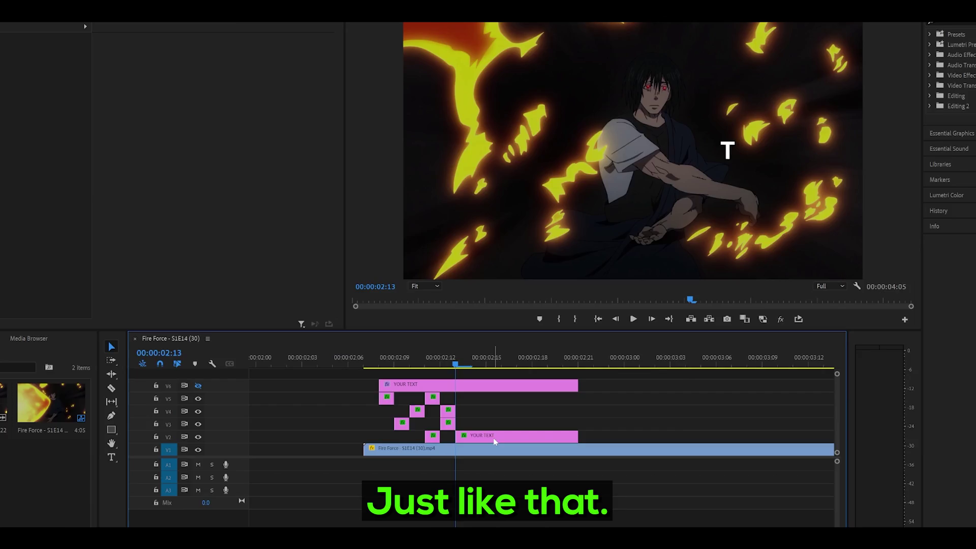
left_click(494, 437)
key("Delete")
Step: Show track V6 and trim its full-title clip to start at 00:00:02:13
left_click(198, 385)
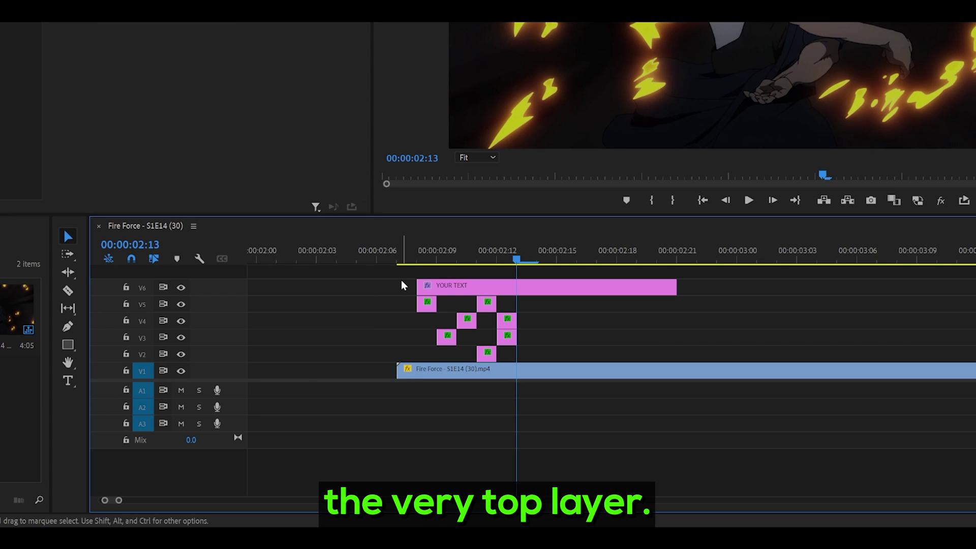
left_click_drag(422, 285, 524, 289)
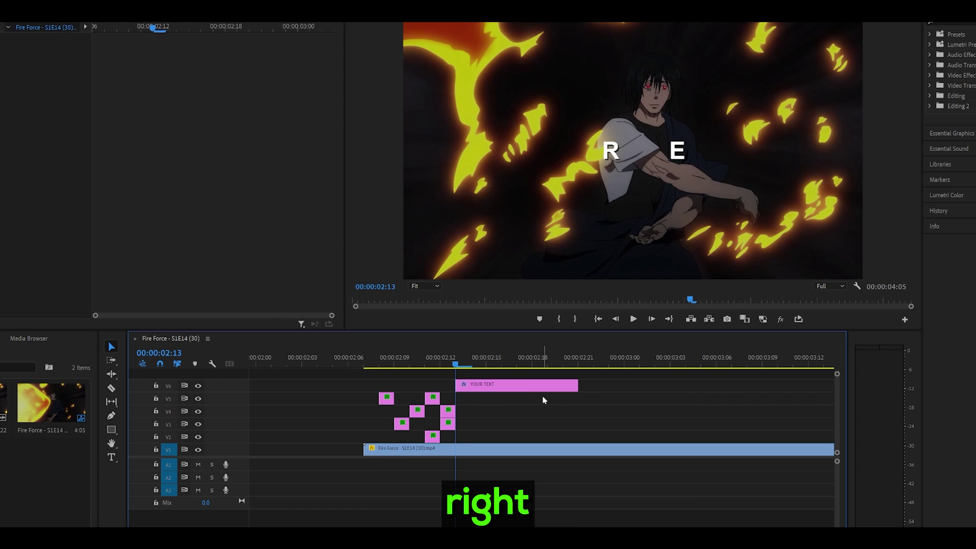
Step: Play back the letter flicker-in from the start of the footage clip into the full title
key("Left")
key("Left")
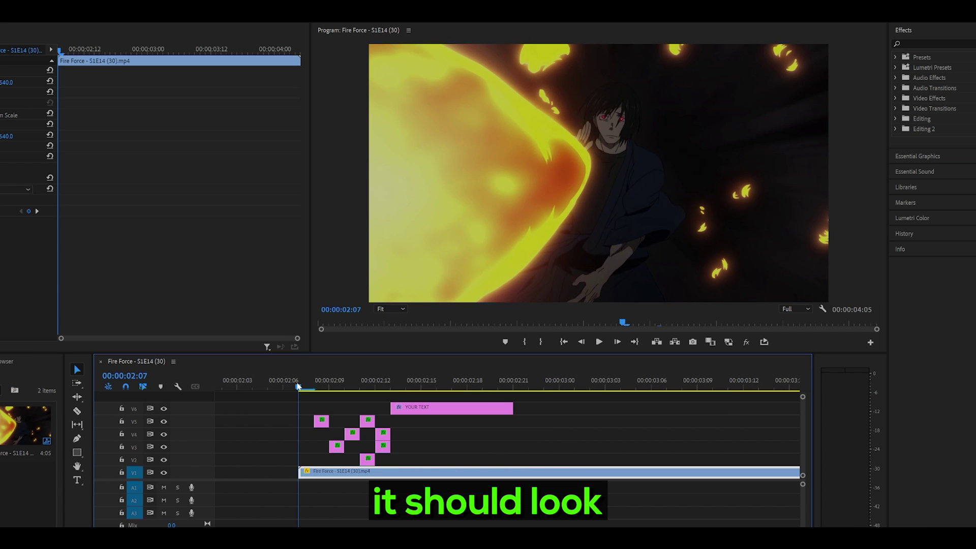
key("space")
left_click(365, 363)
key("space")
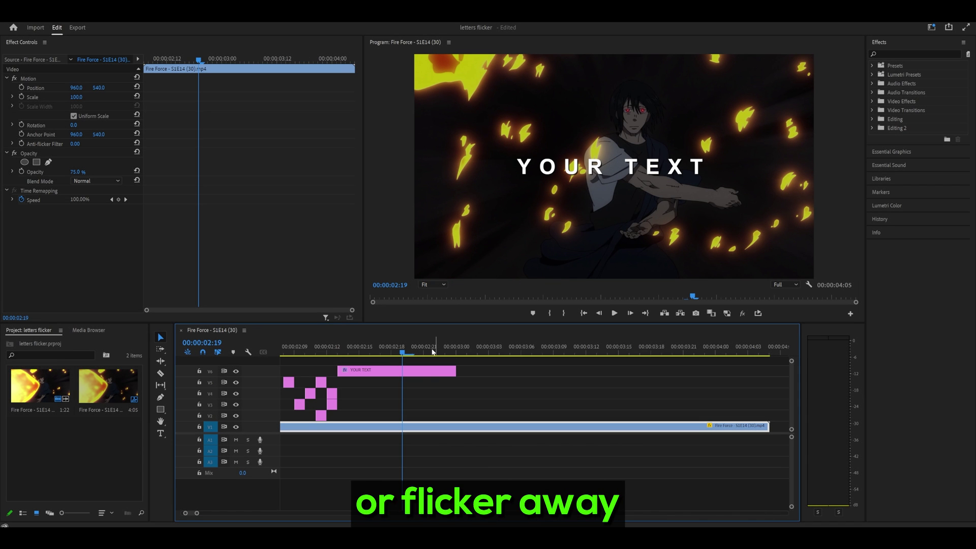
Step: Trim the end of the V6 full-title clip back to the playhead at 00:00:02:23
left_click_drag(446, 352, 508, 354)
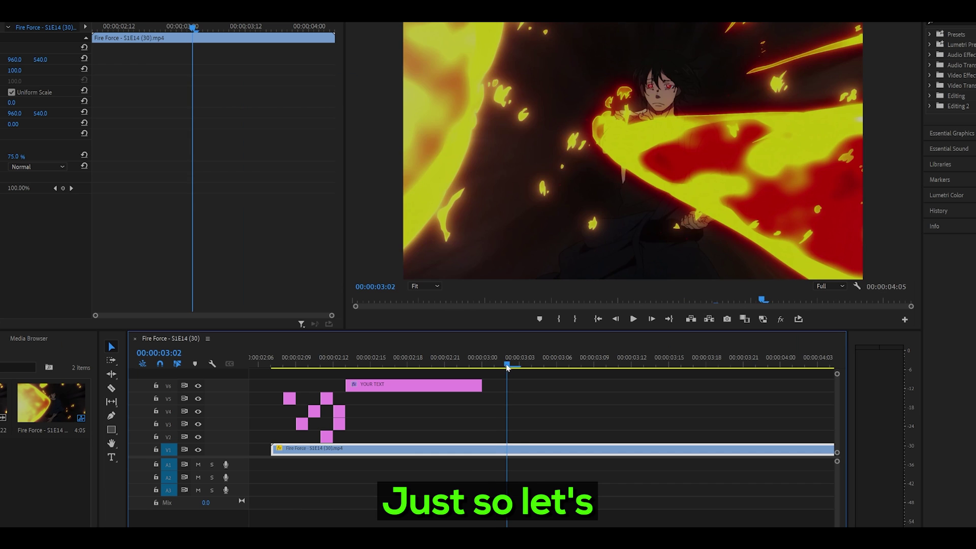
left_click_drag(505, 353, 526, 353)
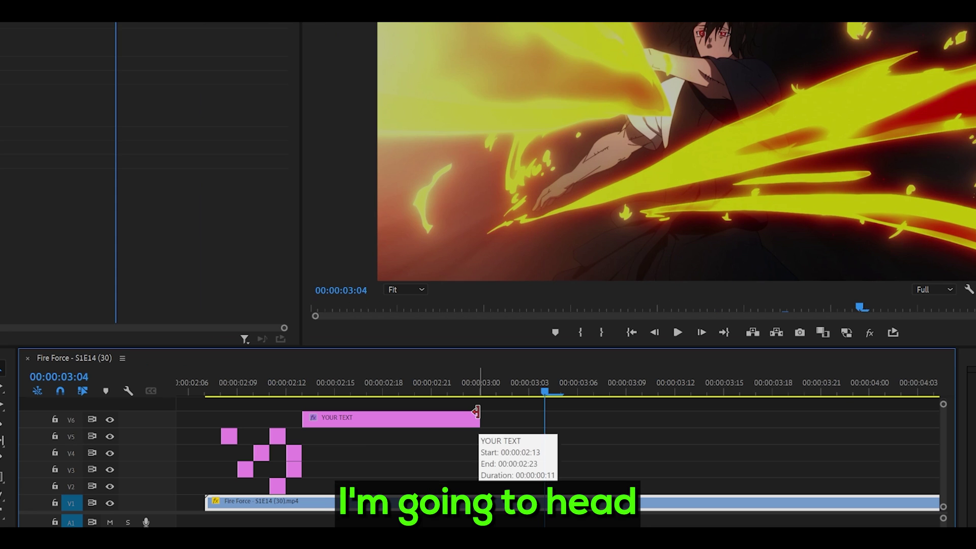
key("shift+Left")
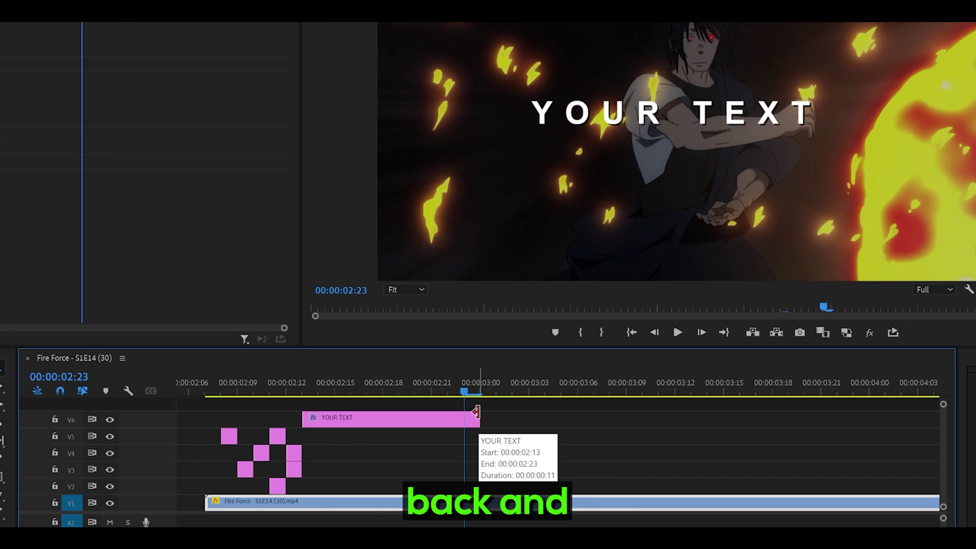
left_click_drag(477, 412, 464, 418)
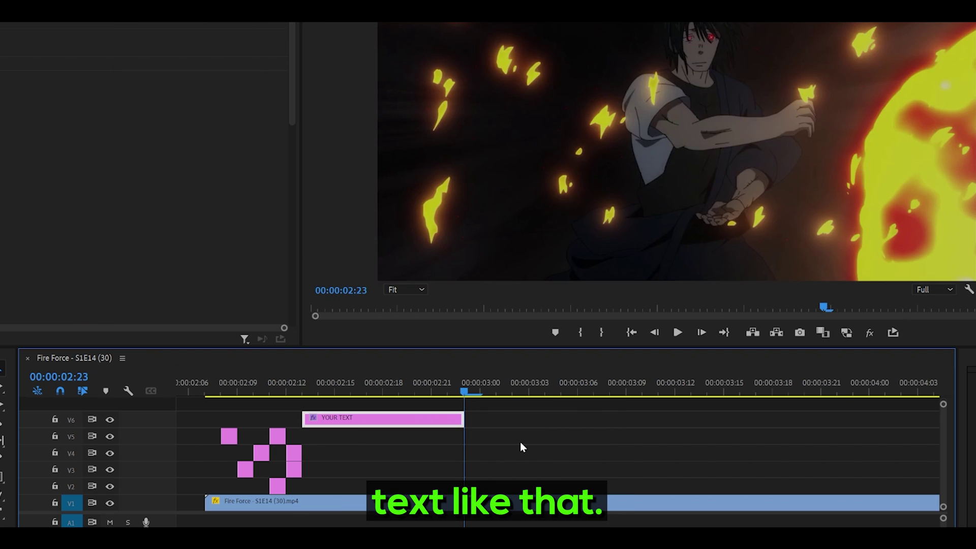
Step: Duplicate the V4 and V3 letter pieces from 00:00:02:12 to 00:00:02:23, directly after the full-title clip
left_click(292, 383)
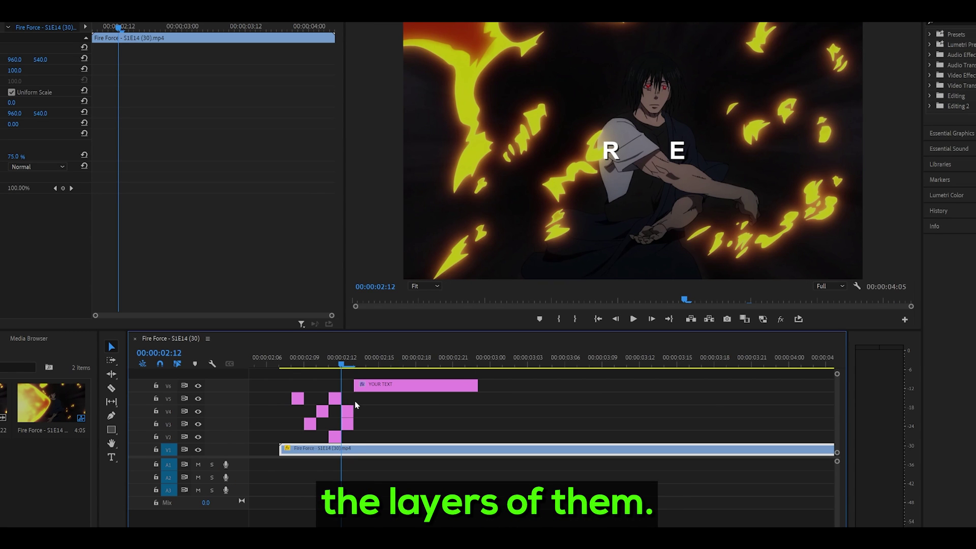
left_click_drag(360, 401, 348, 427)
key("Down")
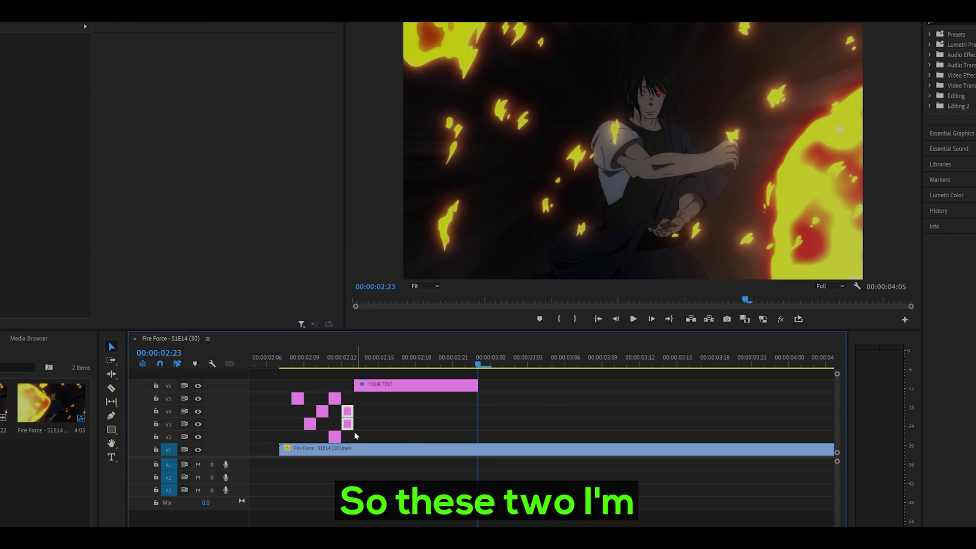
left_click_drag(348, 427, 484, 420)
Step: Duplicate the remaining letter pieces in reverse order on their own tracks, one frame apart from 00:00:03:00 to 00:00:03:03, and play back the result
left_click_drag(336, 378, 332, 439)
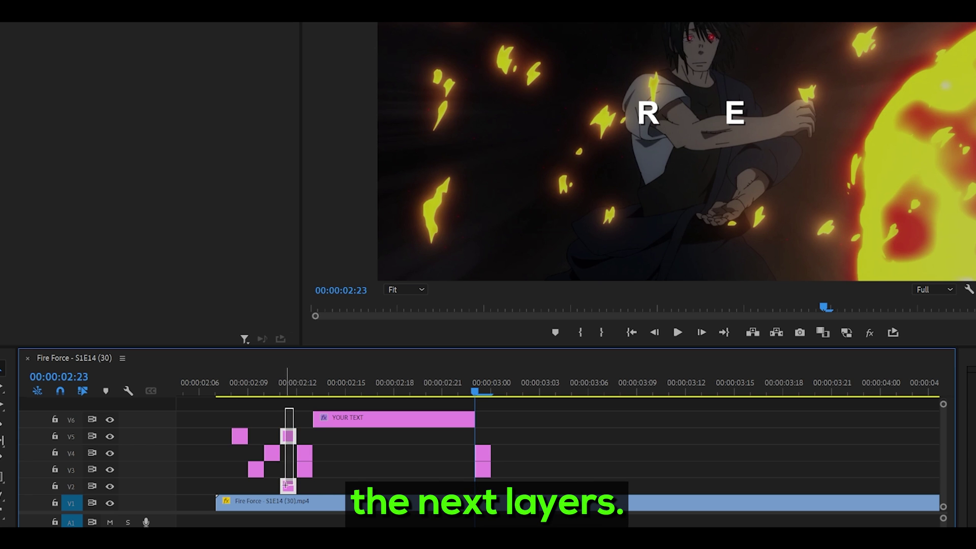
left_click_drag(283, 490, 499, 486)
left_click_drag(272, 452, 517, 455)
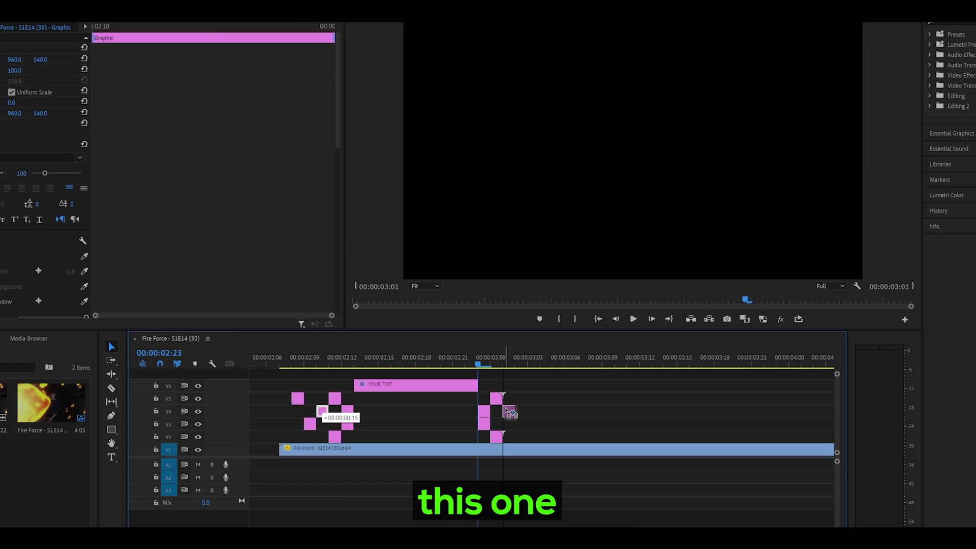
left_click_drag(510, 412, 509, 412)
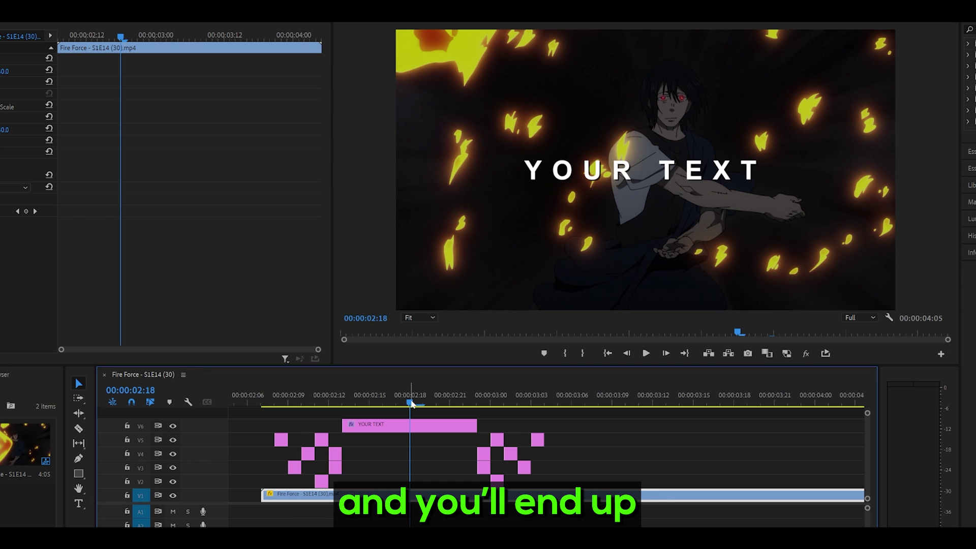
key("space")
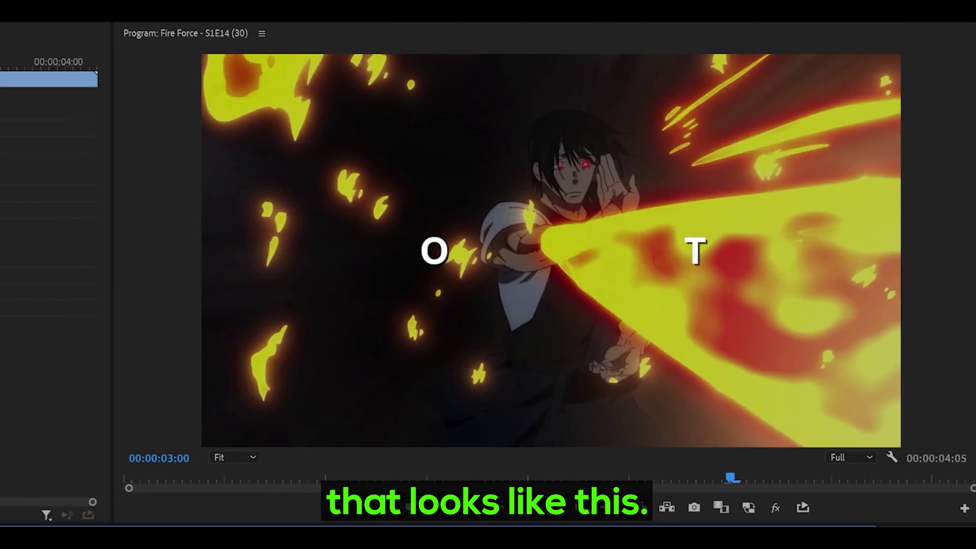